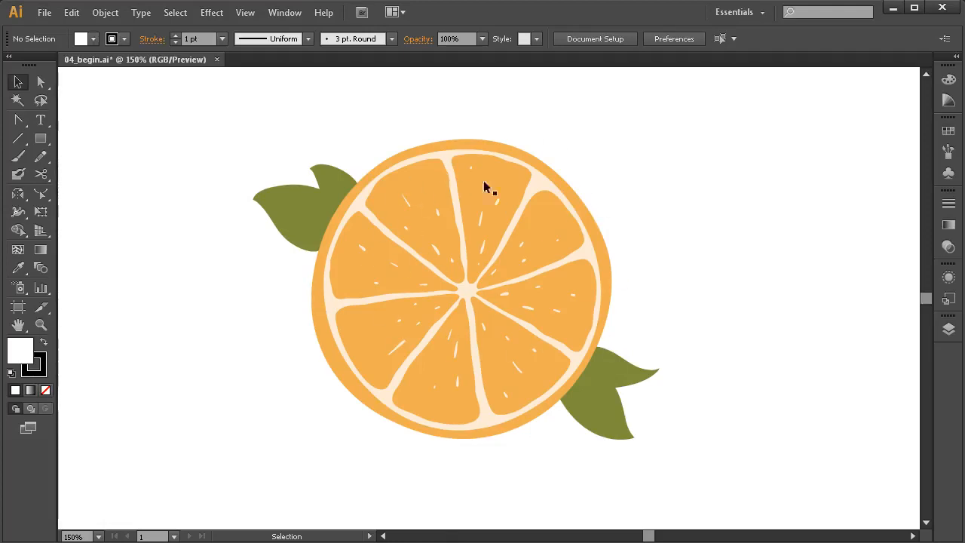
Select the upper-left orange segment, move it off the slice to the right, and bring it back to its original place.
{"action": "left_click", "coordinate": [418, 172]}
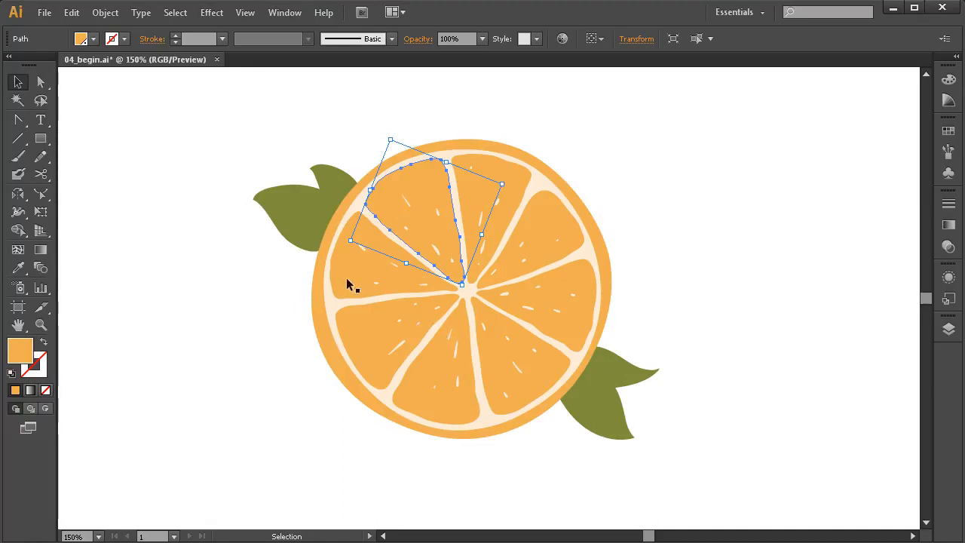
{"action": "key", "text": "ctrl+space"}
{"action": "left_click_drag", "start_coordinate": [663, 126], "coordinate": [323, 424]}
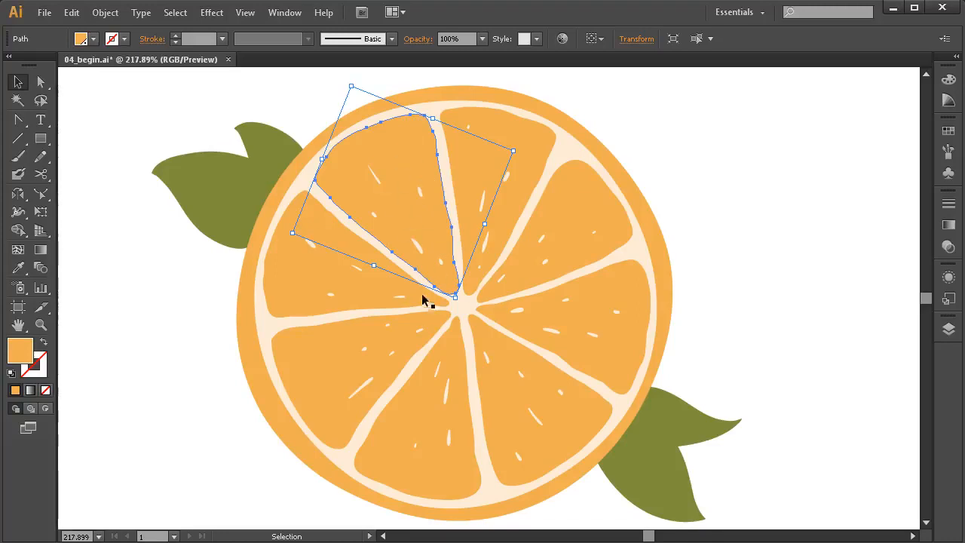
{"action": "key", "text": "space"}
{"action": "left_click_drag", "start_coordinate": [444, 293], "coordinate": [442, 319]}
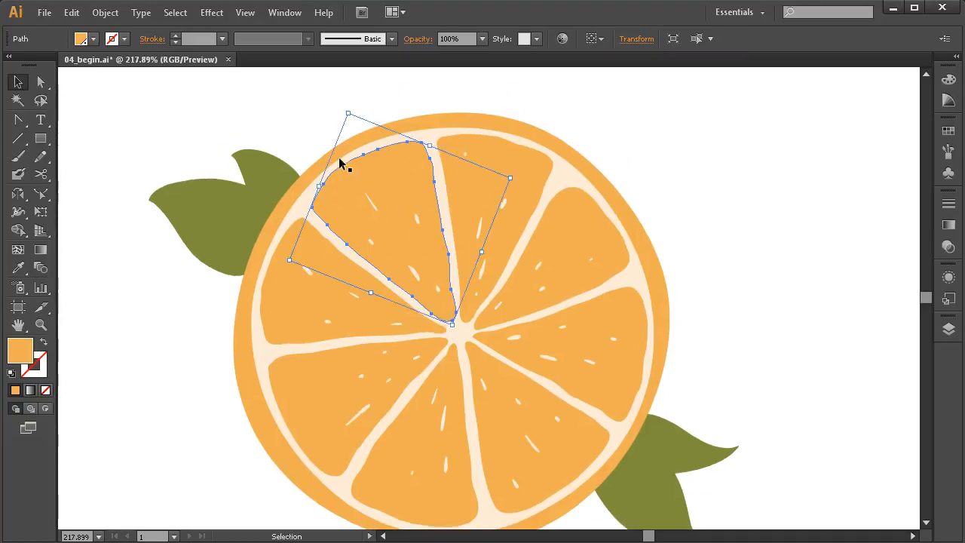
{"action": "left_click_drag", "start_coordinate": [398, 181], "coordinate": [737, 184]}
{"action": "left_click_drag", "start_coordinate": [733, 227], "coordinate": [404, 183]}
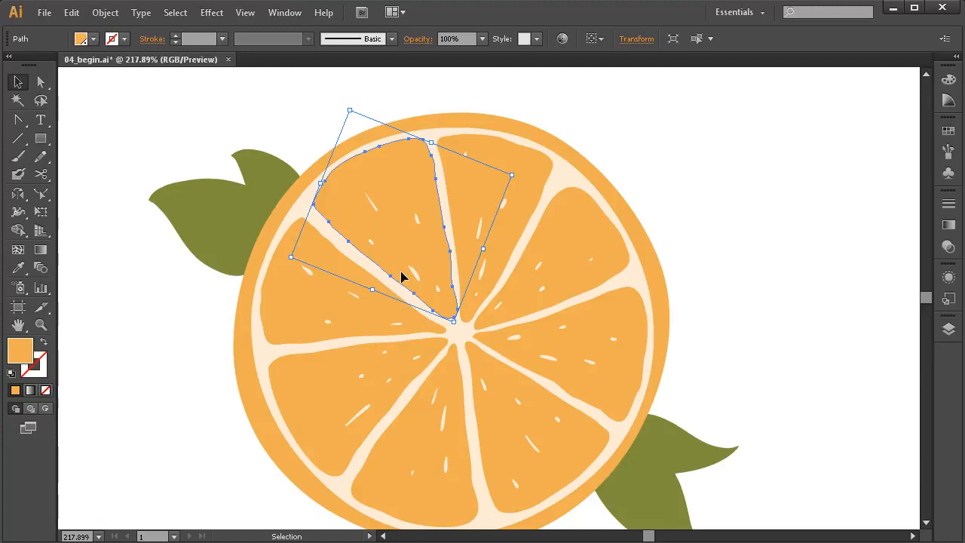
Select the large leaf at the orange's upper left and examine its anchor points up close with the Direct Selection tool.
{"action": "left_click", "coordinate": [237, 210]}
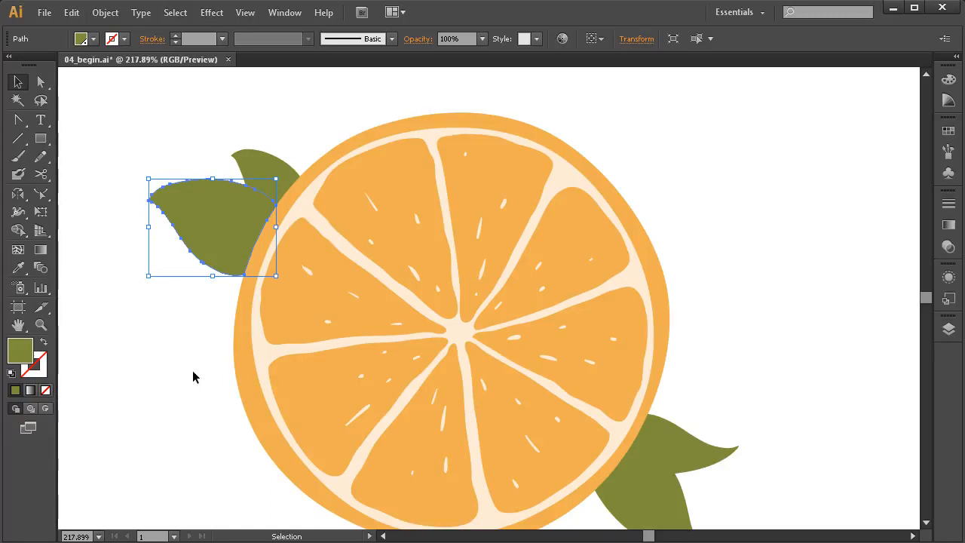
{"action": "left_click", "coordinate": [41, 83]}
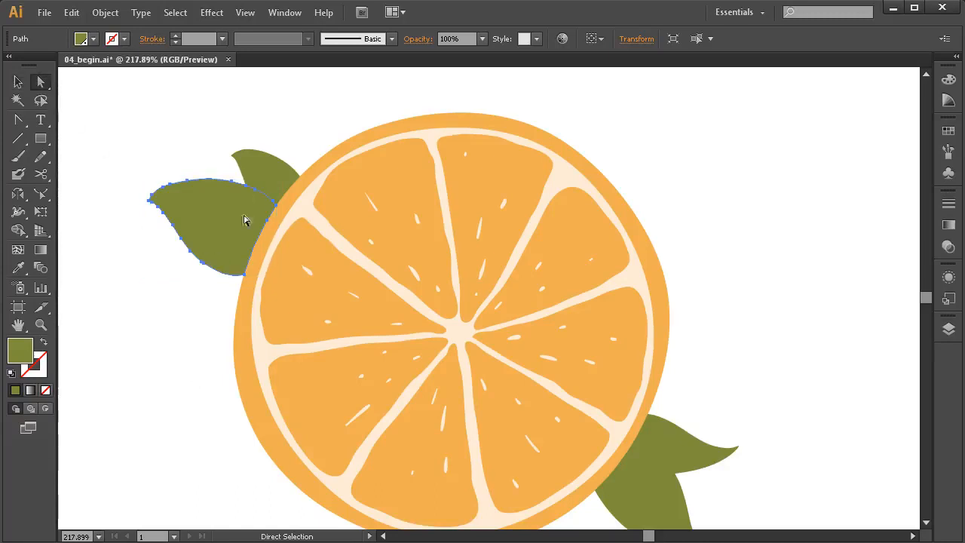
{"action": "key", "text": "space"}
{"action": "left_click_drag", "start_coordinate": [249, 242], "coordinate": [287, 252]}
{"action": "key", "text": "ctrl+space"}
{"action": "left_click_drag", "start_coordinate": [435, 131], "coordinate": [209, 355]}
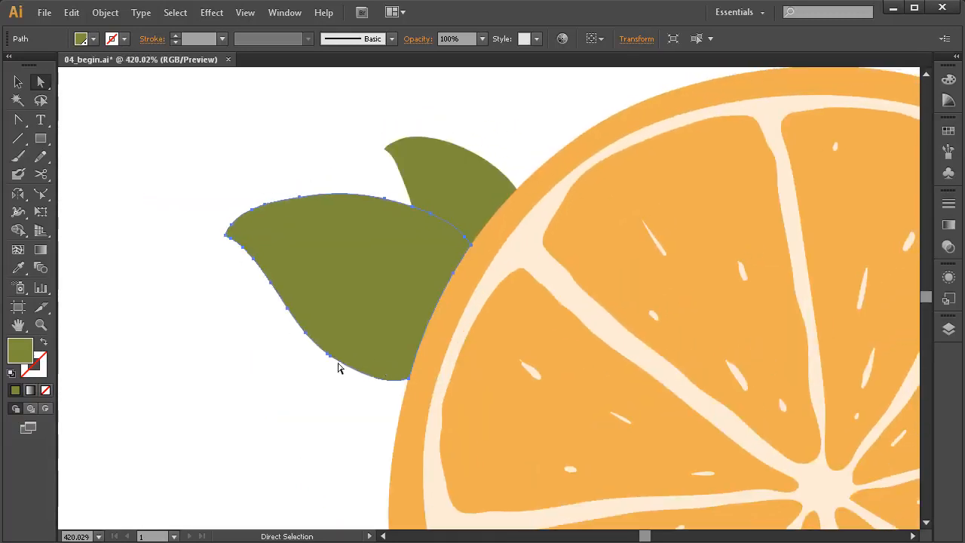
{"action": "key", "text": "space"}
{"action": "left_click_drag", "start_coordinate": [450, 327], "coordinate": [447, 323]}
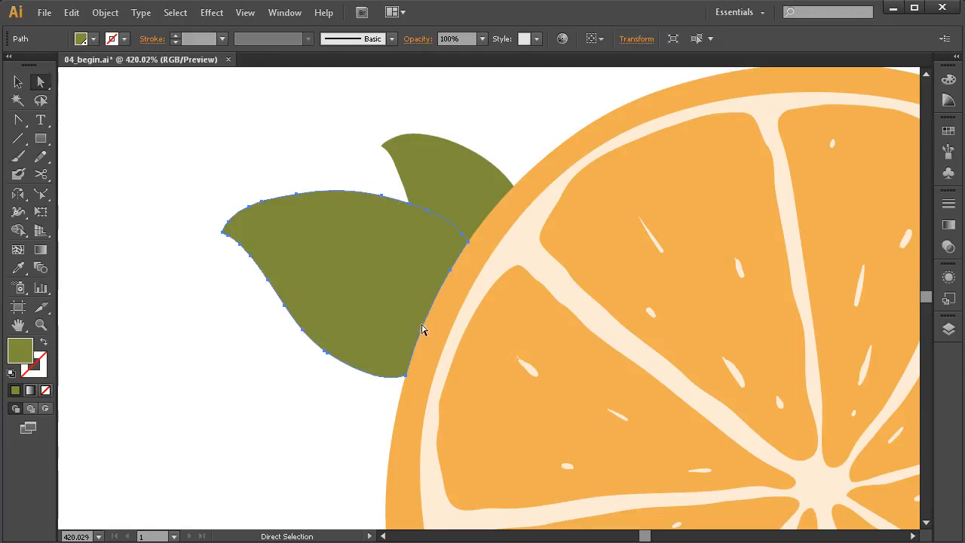
Show the leaf's bounding box again with the Selection tool and look up the Hide Bounding Box command.
{"action": "left_click", "coordinate": [18, 81]}
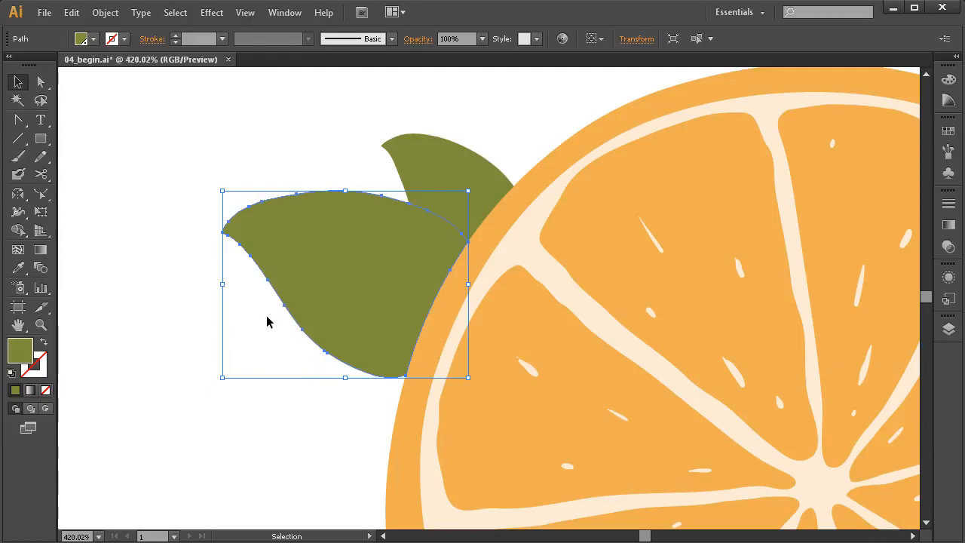
{"action": "left_click", "coordinate": [245, 13]}
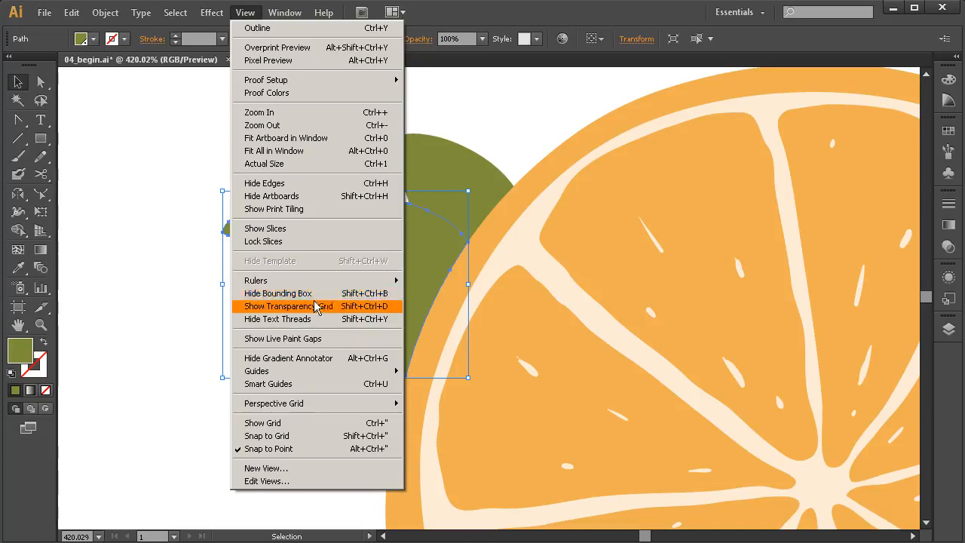
{"action": "left_click", "coordinate": [472, 18]}
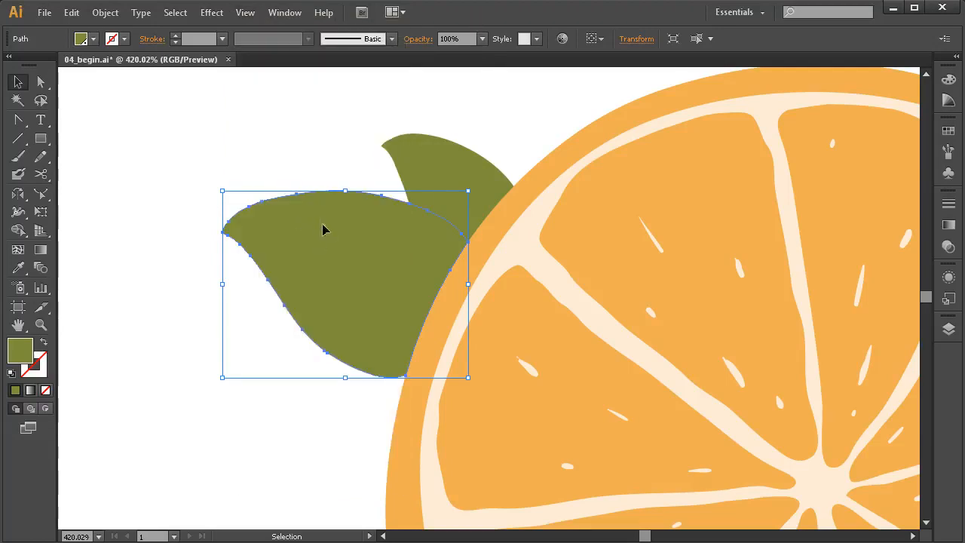
Select a single anchor point on the upper edge of the large leaf with the Direct Selection tool.
{"action": "left_click", "coordinate": [41, 81]}
{"action": "key", "text": "ctrl+space"}
{"action": "left_click_drag", "start_coordinate": [520, 163], "coordinate": [264, 339]}
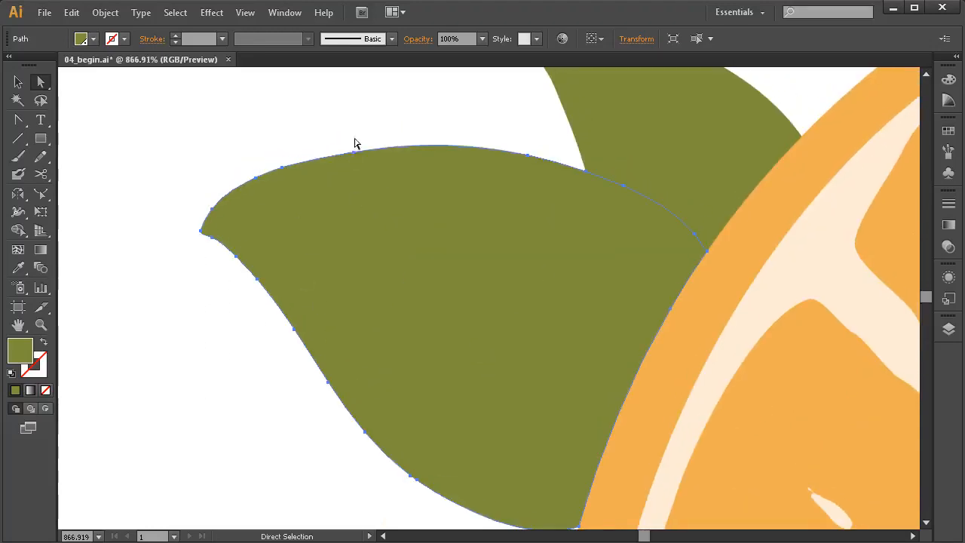
{"action": "left_click", "coordinate": [353, 153]}
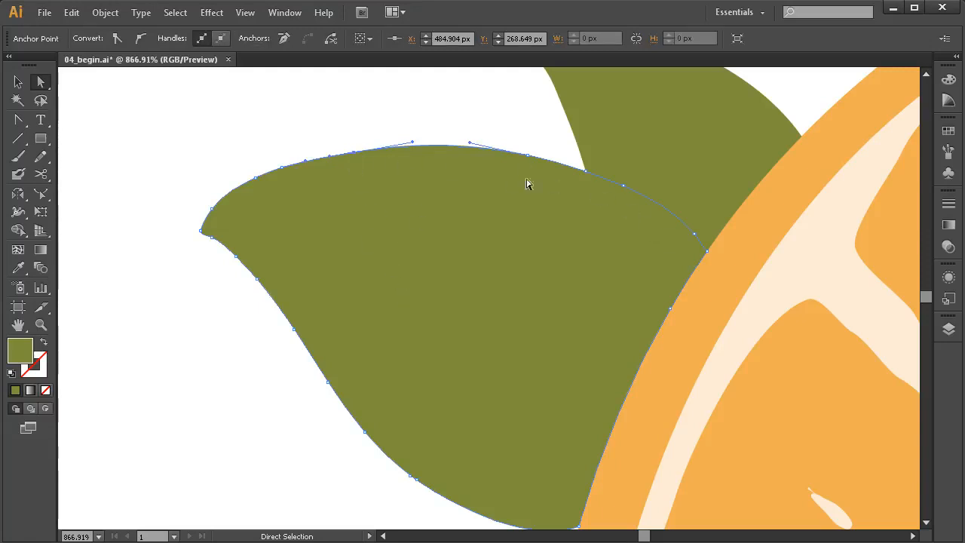
Select the orange's entire outer rind path with the Selection tool.
{"action": "left_click", "coordinate": [596, 289], "text": "ctrl+alt"}
{"action": "left_click", "coordinate": [596, 289], "text": "ctrl+alt"}
{"action": "left_click", "coordinate": [595, 289], "text": "ctrl+alt"}
{"action": "left_click_drag", "start_coordinate": [603, 299], "coordinate": [303, 261]}
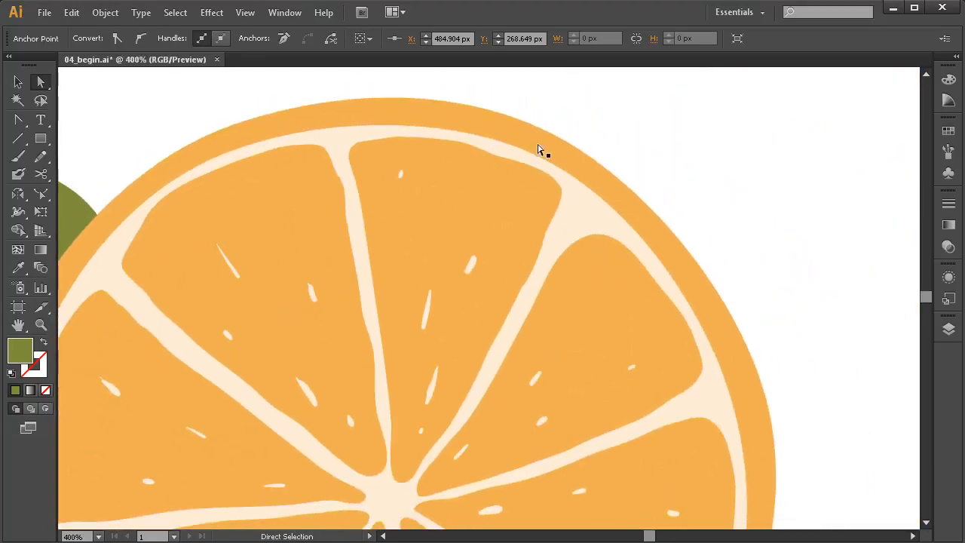
{"action": "key", "text": "v"}
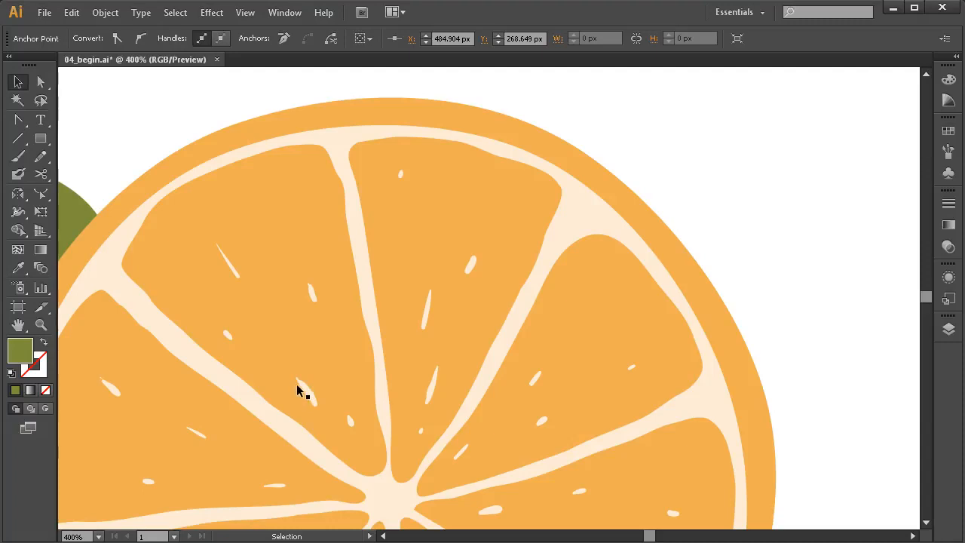
{"action": "key", "text": "a"}
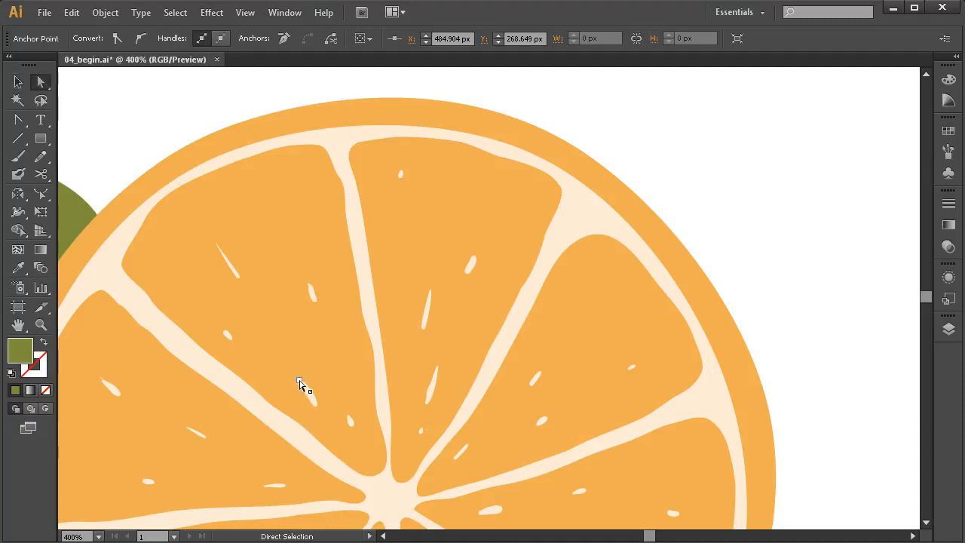
{"action": "key", "text": "v"}
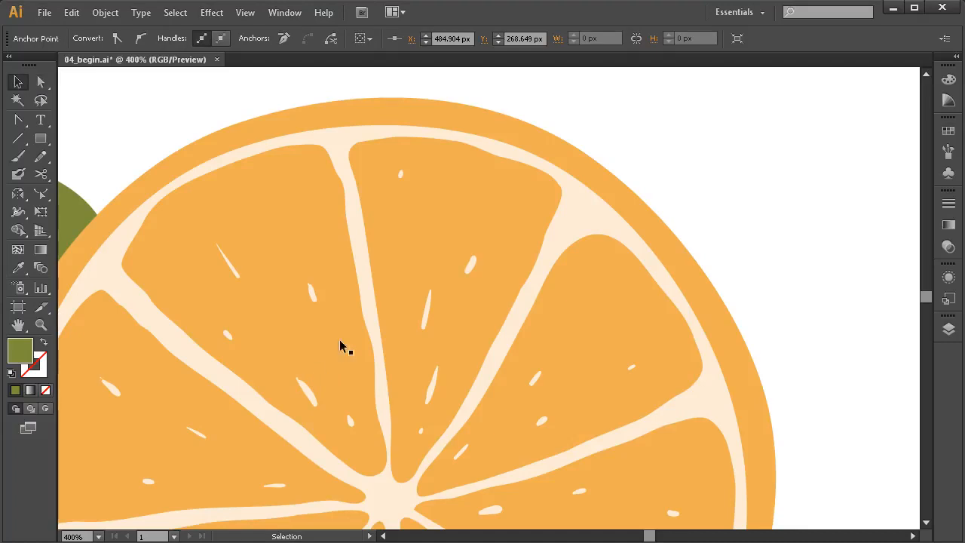
{"action": "left_click", "coordinate": [545, 148]}
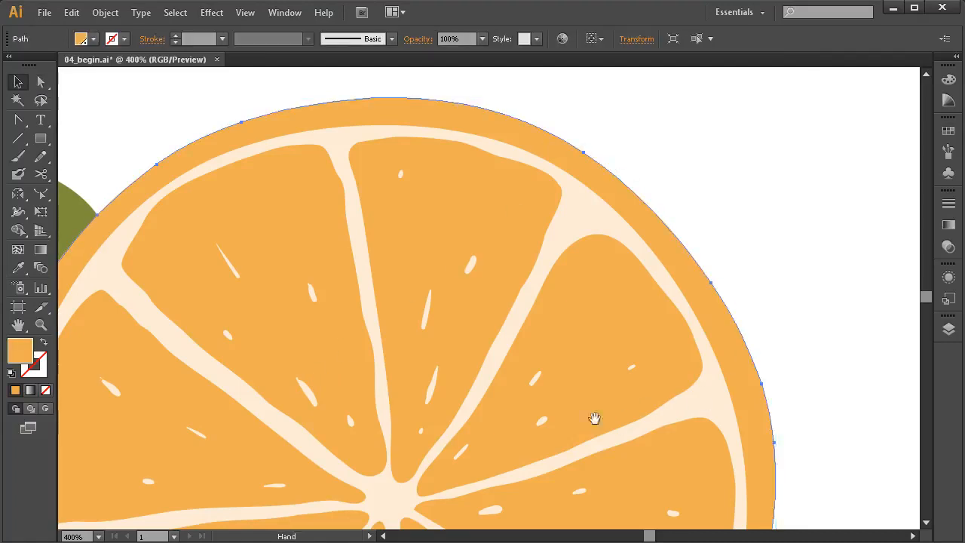
{"action": "left_click_drag", "start_coordinate": [578, 417], "coordinate": [535, 407]}
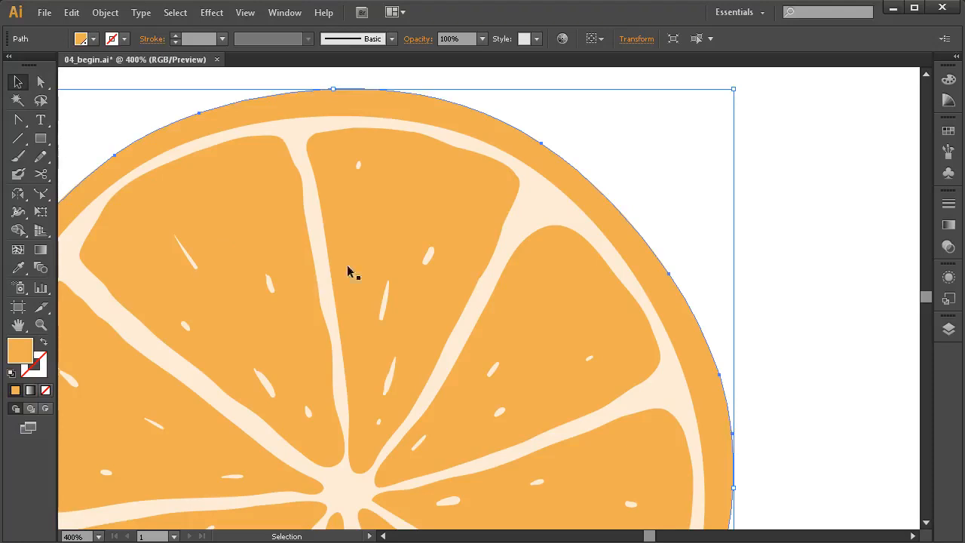
Direct-select the anchor point on the rind's upper-right edge and pull it outward to about X 724.75 px, Y 227 px.
{"action": "key", "text": "a"}
{"action": "left_click_drag", "start_coordinate": [635, 327], "coordinate": [618, 348]}
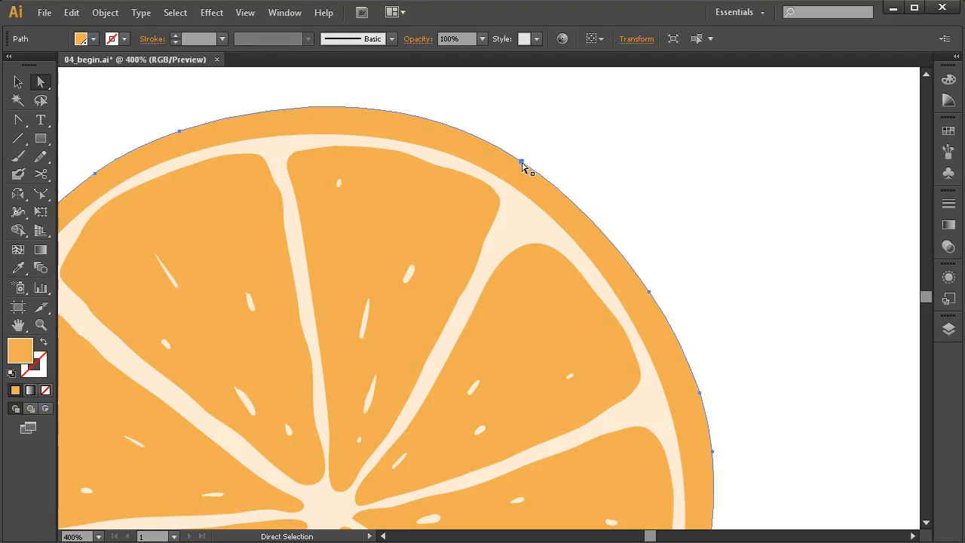
{"action": "left_click", "coordinate": [522, 162]}
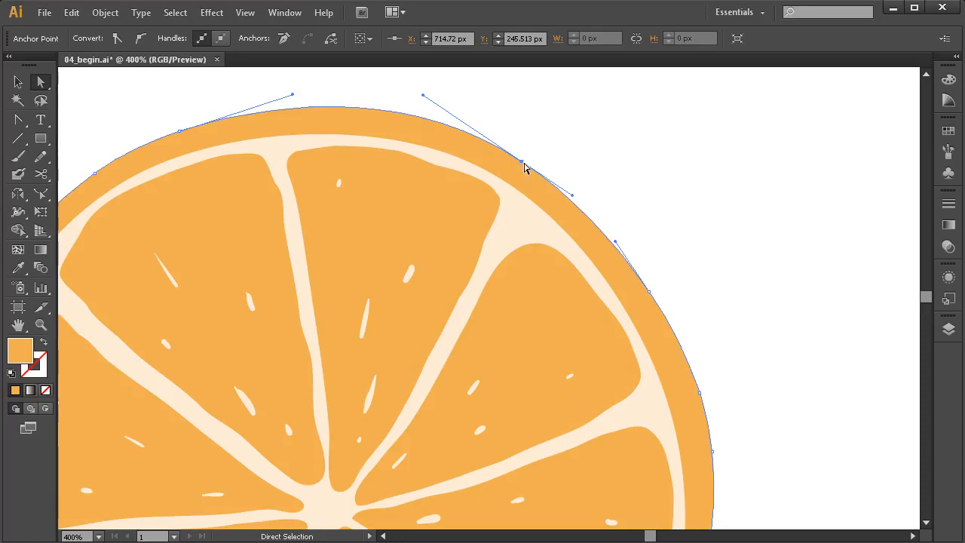
{"action": "left_click_drag", "start_coordinate": [522, 163], "coordinate": [577, 133]}
{"action": "key", "text": "space"}
{"action": "left_click_drag", "start_coordinate": [640, 314], "coordinate": [670, 374]}
{"action": "left_click_drag", "start_coordinate": [619, 195], "coordinate": [599, 167]}
{"action": "key", "text": "space"}
{"action": "left_click_drag", "start_coordinate": [591, 364], "coordinate": [594, 334]}
{"action": "key", "text": "space"}
{"action": "left_click_drag", "start_coordinate": [545, 199], "coordinate": [575, 217]}
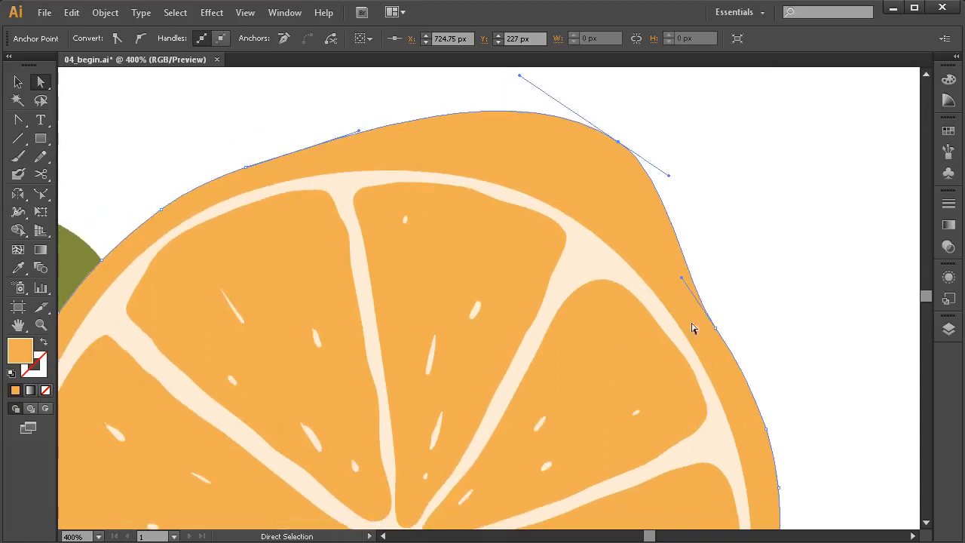
Move the displaced anchor point back onto the rind's round outline, at about X 715.75 px, Y 246 px.
{"action": "left_click_drag", "start_coordinate": [619, 144], "coordinate": [592, 202]}
{"action": "key", "text": "space"}
{"action": "left_click_drag", "start_coordinate": [389, 274], "coordinate": [462, 252]}
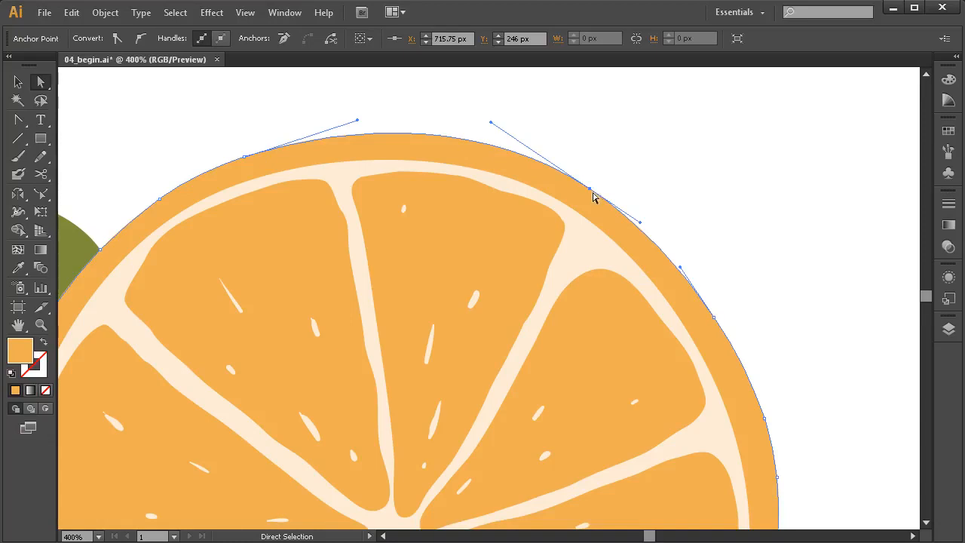
Select the next anchor point further down the rind's right edge to show its direction handles.
{"action": "left_click", "coordinate": [714, 318]}
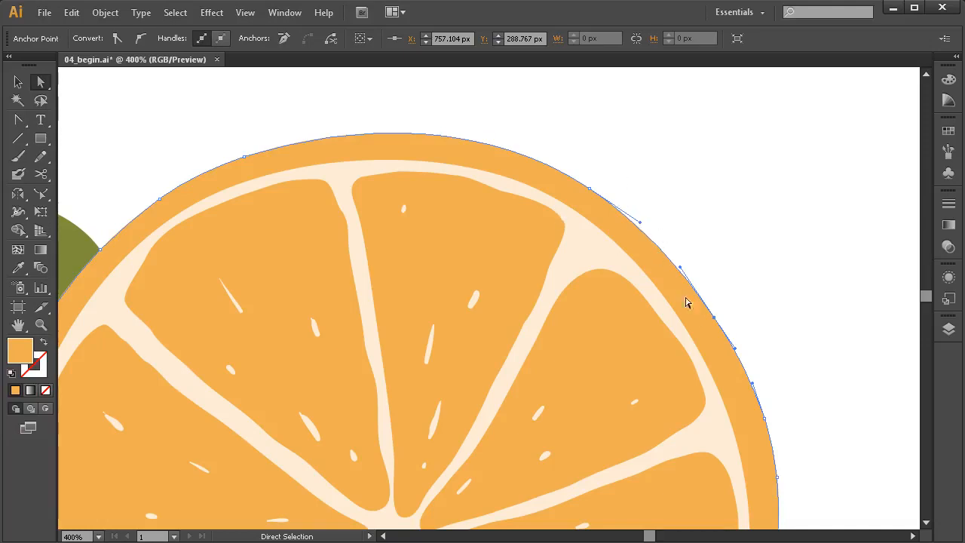
{"action": "left_click_drag", "start_coordinate": [672, 340], "coordinate": [561, 338]}
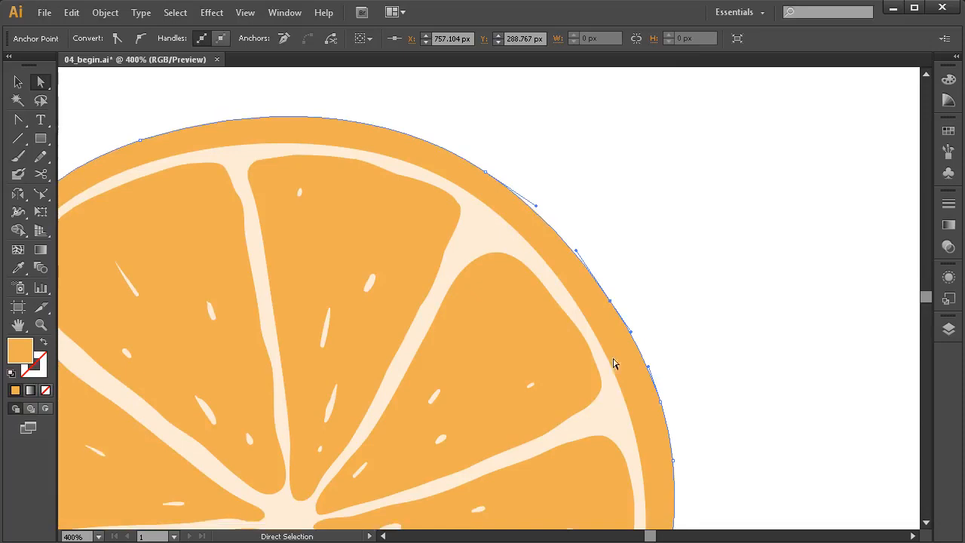
{"action": "left_click_drag", "start_coordinate": [700, 390], "coordinate": [666, 334]}
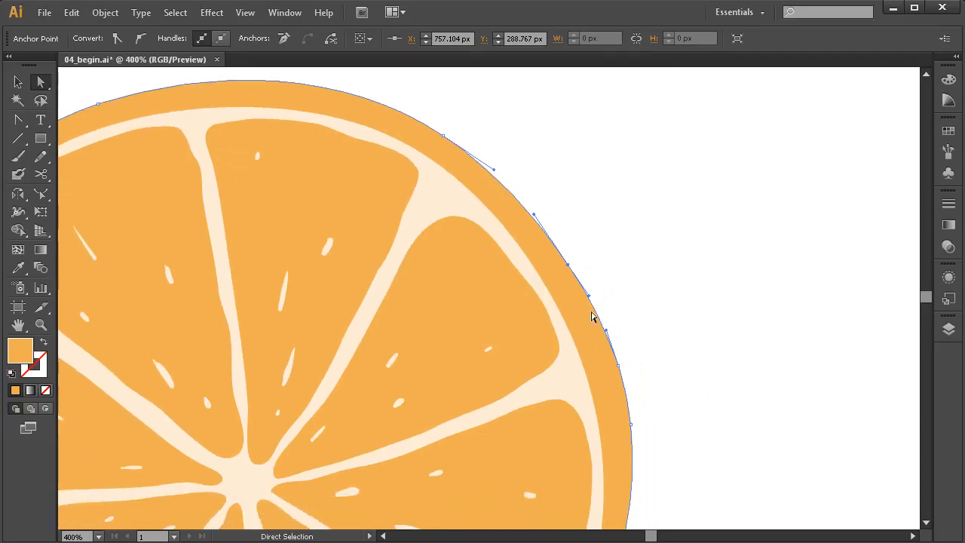
Select the two neighbouring anchor points lower on the rind's right edge together with the Direct Selection tool.
{"action": "key", "text": "v"}
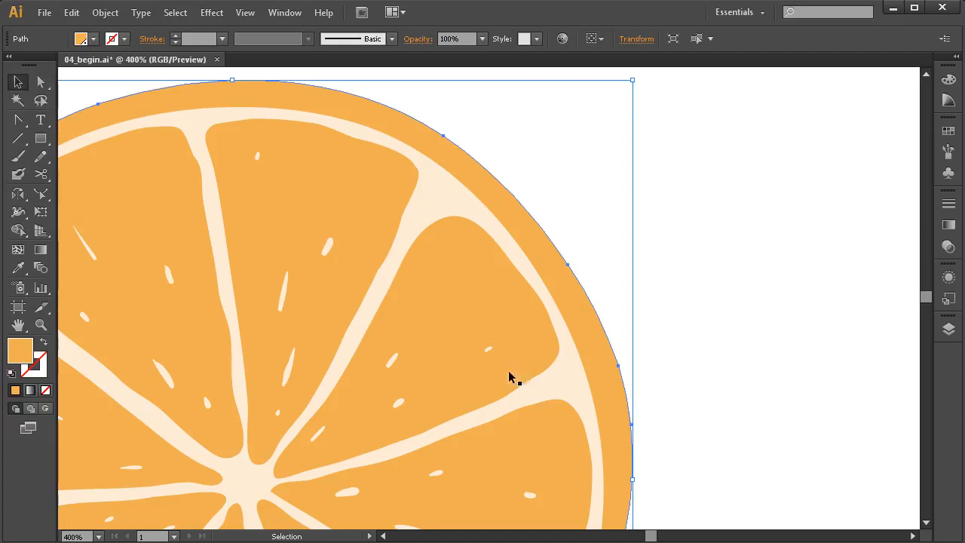
{"action": "key", "text": "a"}
{"action": "left_click_drag", "start_coordinate": [622, 415], "coordinate": [611, 398]}
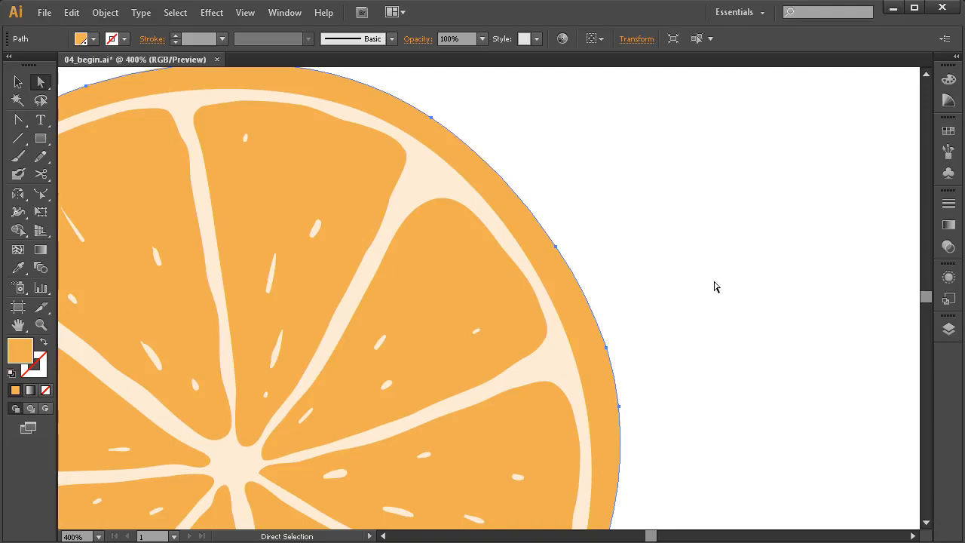
{"action": "left_click_drag", "start_coordinate": [710, 291], "coordinate": [616, 415]}
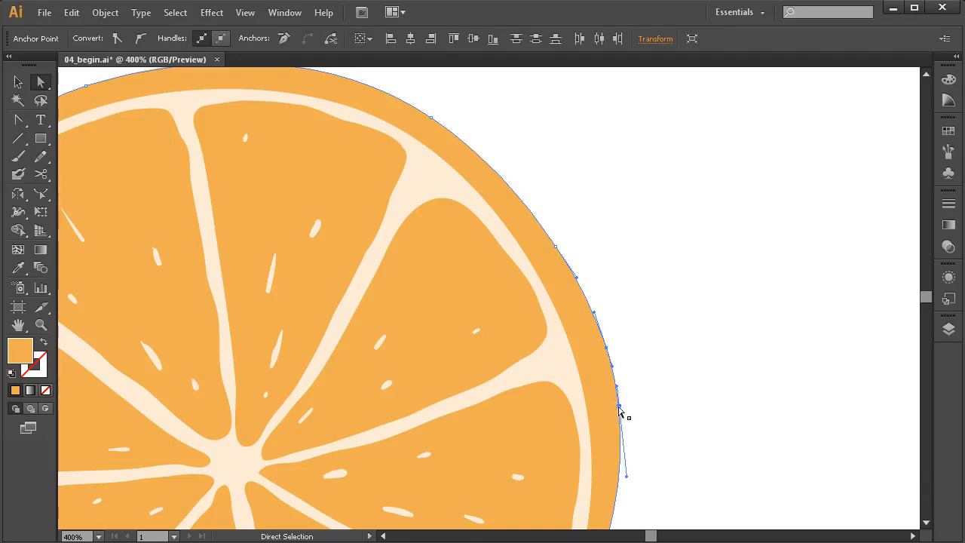
Try to shift the selected rind anchor points outward to the right, and undo the move.
{"action": "left_click_drag", "start_coordinate": [618, 408], "coordinate": [642, 407]}
{"action": "key", "text": "ctrl"}
{"action": "key", "text": "ctrl+z"}
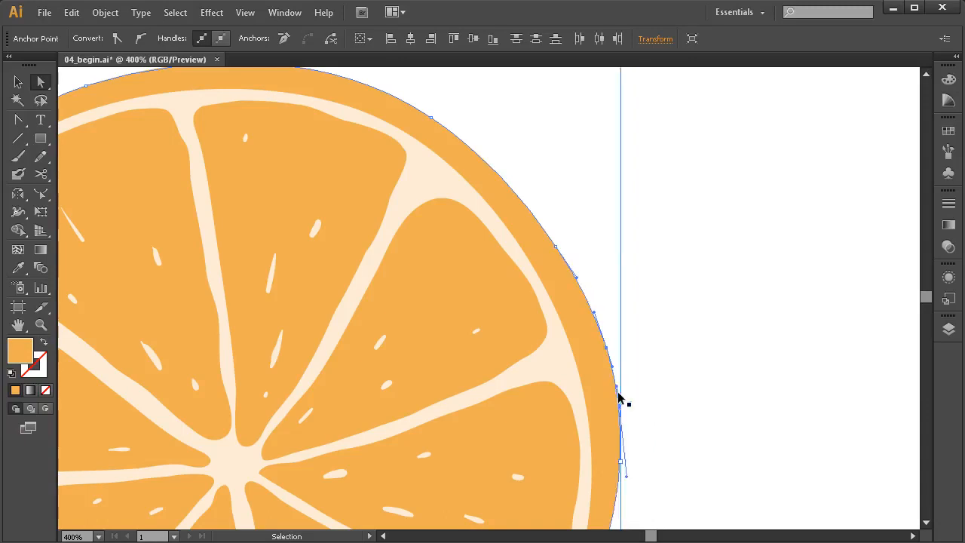
Direct-select the rind's path segment between the two upper-right anchor points and delete it.
{"action": "key", "text": "space"}
{"action": "left_click_drag", "start_coordinate": [476, 278], "coordinate": [491, 330]}
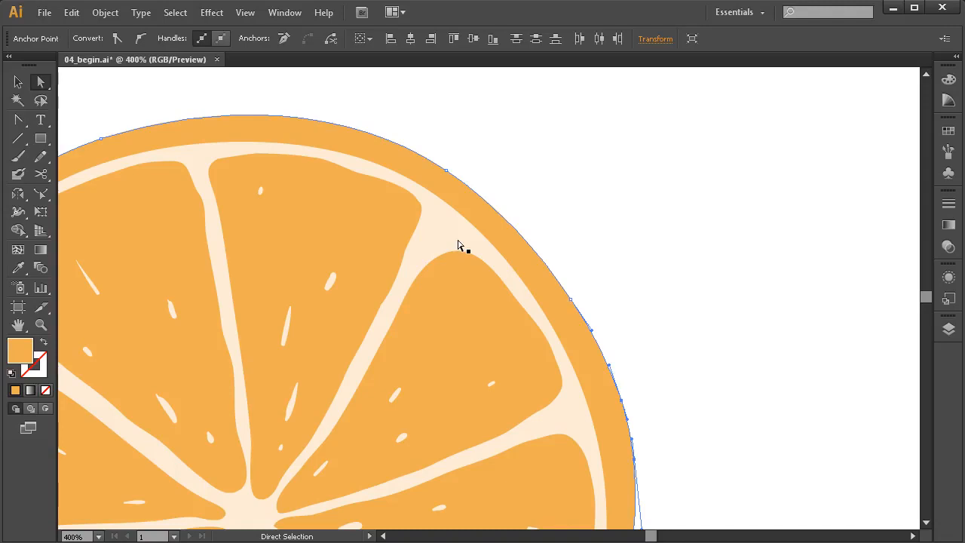
{"action": "key", "text": "v"}
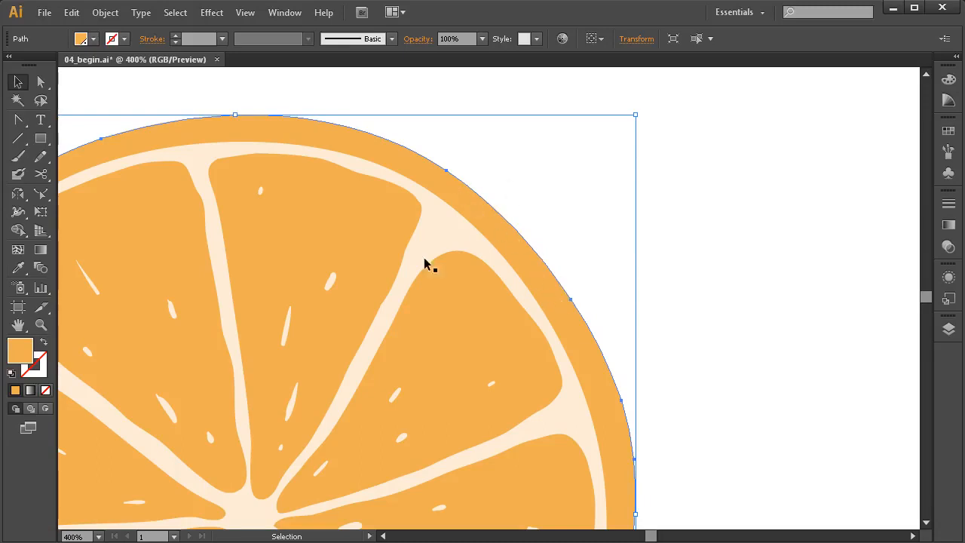
{"action": "left_click", "coordinate": [41, 82]}
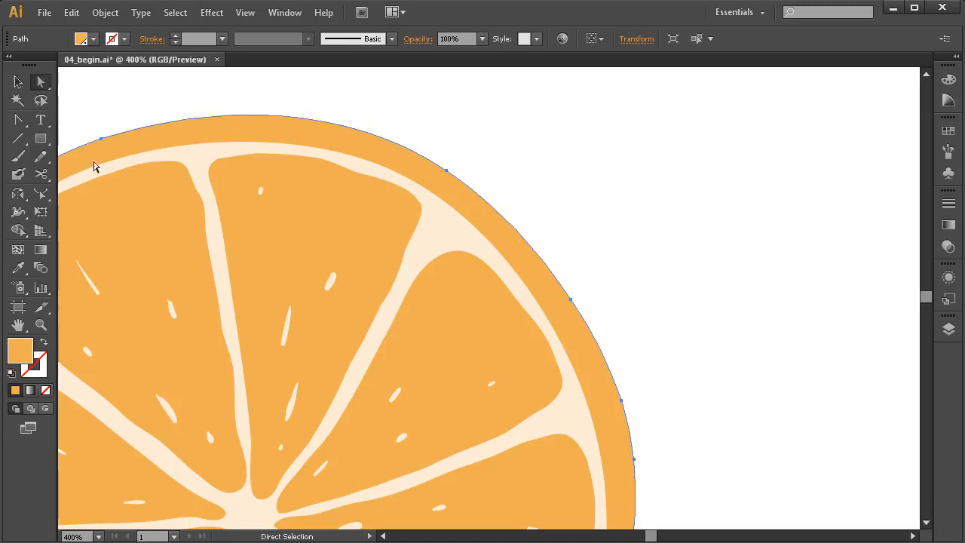
{"action": "left_click", "coordinate": [531, 252]}
{"action": "left_click_drag", "start_coordinate": [529, 206], "coordinate": [499, 241]}
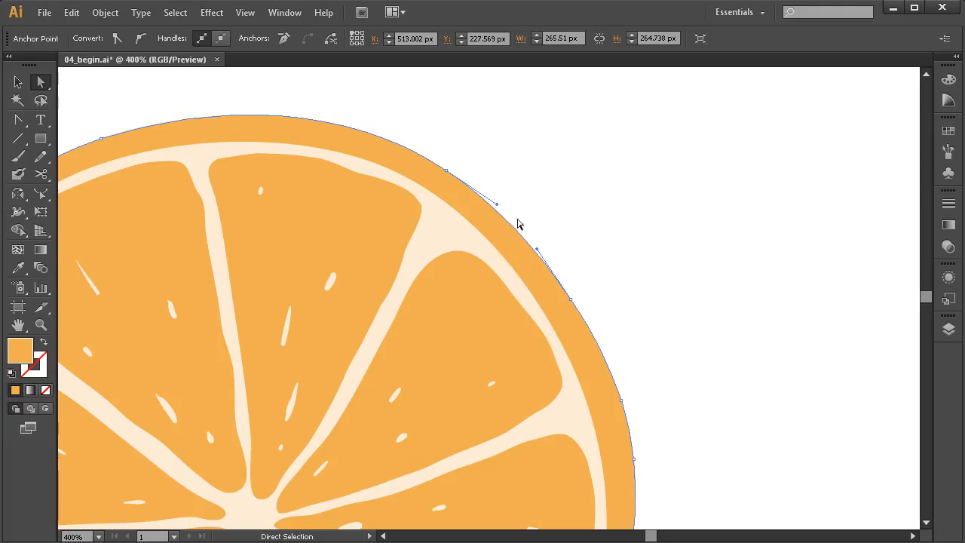
{"action": "left_click", "coordinate": [540, 398]}
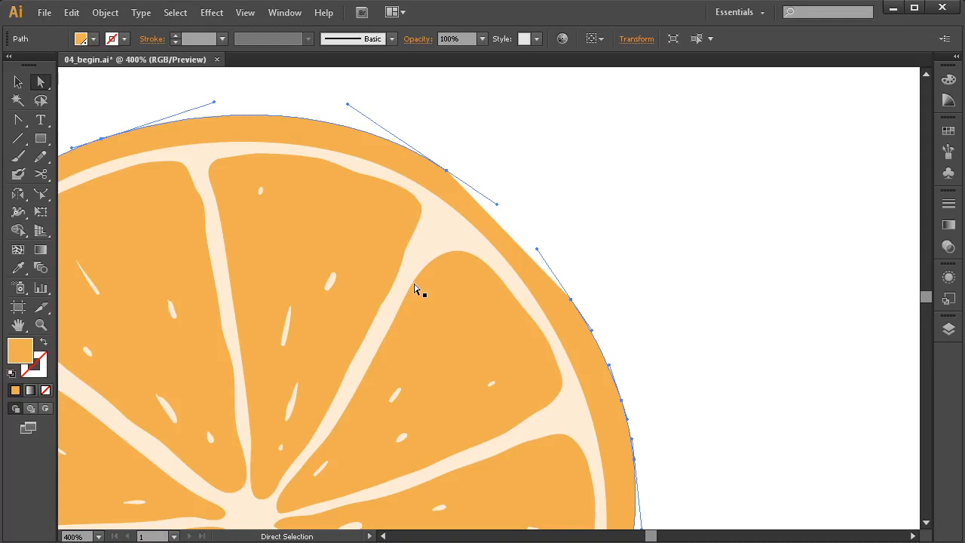
Undo the rind segment's deletion and direct-select the path segment along the rind's top.
{"action": "key", "text": "ctrl+z"}
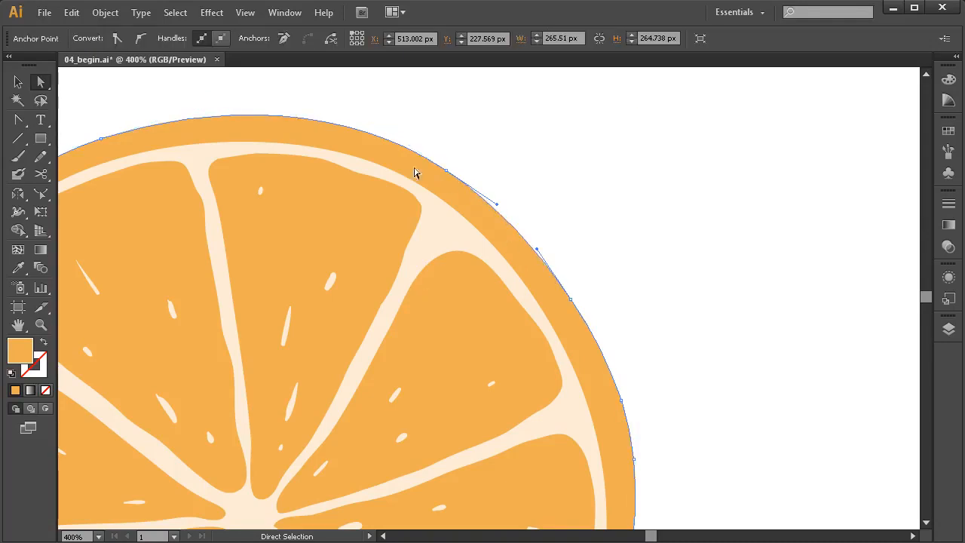
{"action": "left_click_drag", "start_coordinate": [359, 109], "coordinate": [328, 136]}
{"action": "left_click_drag", "start_coordinate": [346, 239], "coordinate": [474, 301]}
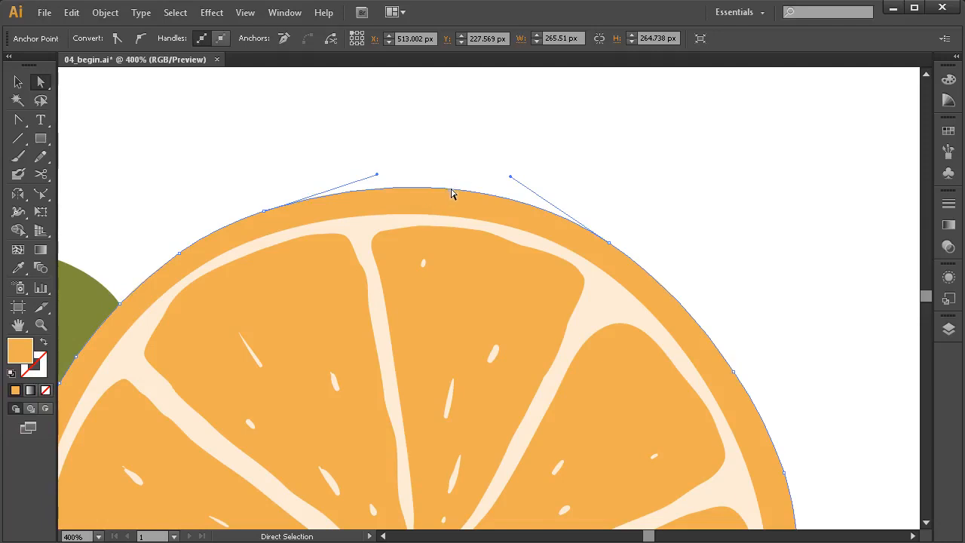
Reshape the rind's top path segment with the Direct Selection tool so it bulges slightly upward.
{"action": "mouse_move", "coordinate": [454, 194]}
{"action": "left_mouse_down"}
{"action": "mouse_move", "coordinate": [460, 183]}
{"action": "mouse_move", "coordinate": [468, 209]}
{"action": "mouse_move", "coordinate": [454, 217]}
{"action": "mouse_move", "coordinate": [444, 195]}
{"action": "left_mouse_up"}
{"action": "mouse_move", "coordinate": [420, 199]}
{"action": "left_mouse_down"}
{"action": "mouse_move", "coordinate": [408, 202]}
{"action": "mouse_move", "coordinate": [428, 200]}
{"action": "left_mouse_up"}
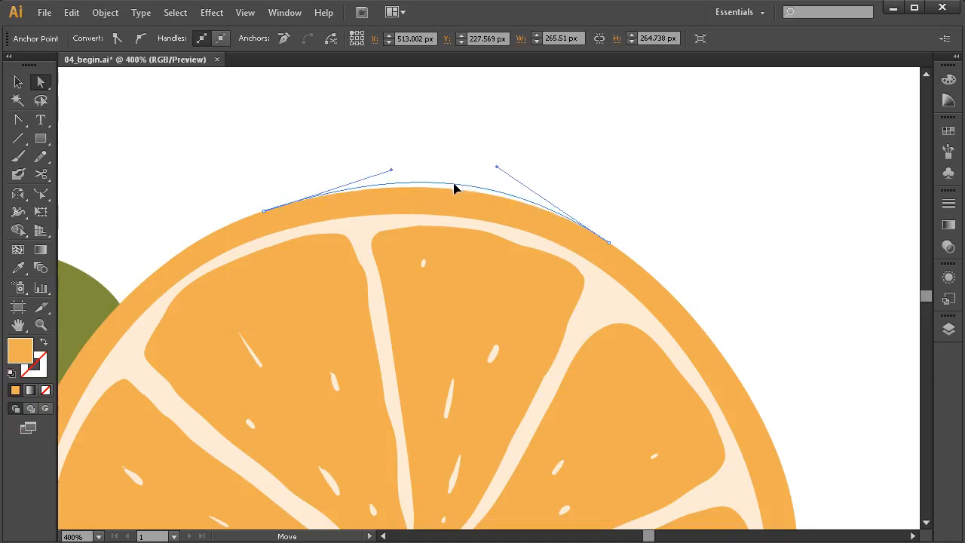
{"action": "left_click_drag", "start_coordinate": [470, 199], "coordinate": [482, 206]}
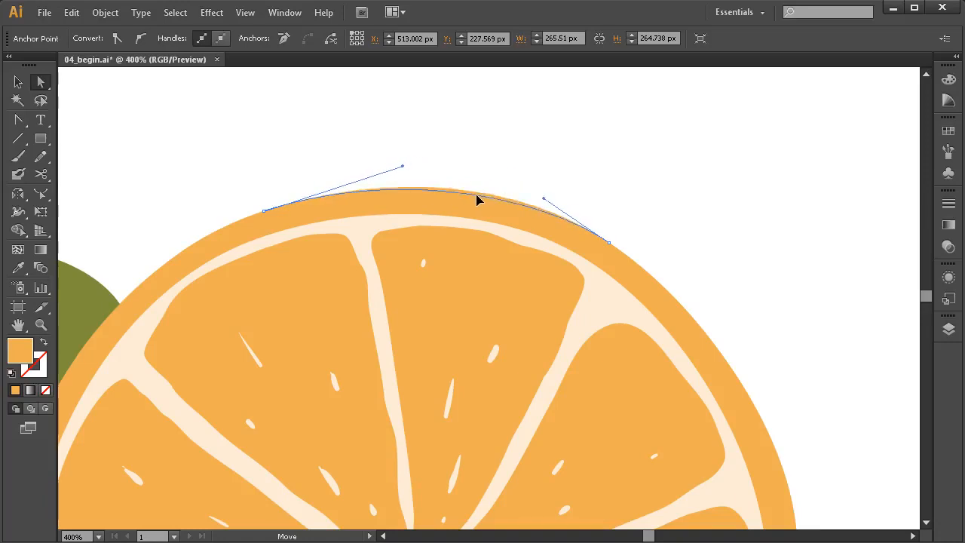
{"action": "left_click_drag", "start_coordinate": [462, 187], "coordinate": [449, 182]}
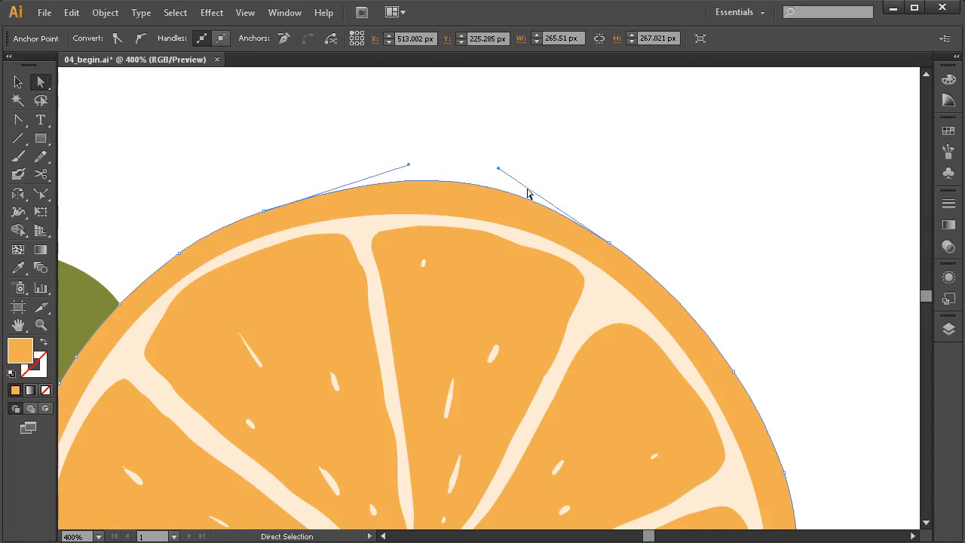
Try pulling the rind's top segment up into a peak and down into the flesh, and undo these changes.
{"action": "left_click_drag", "start_coordinate": [469, 187], "coordinate": [444, 141]}
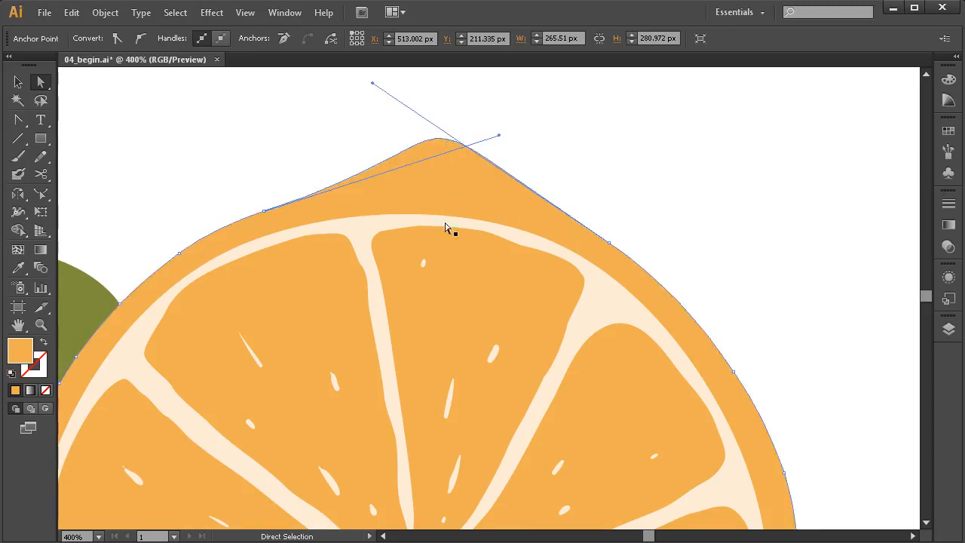
{"action": "key", "text": "ctrl+z"}
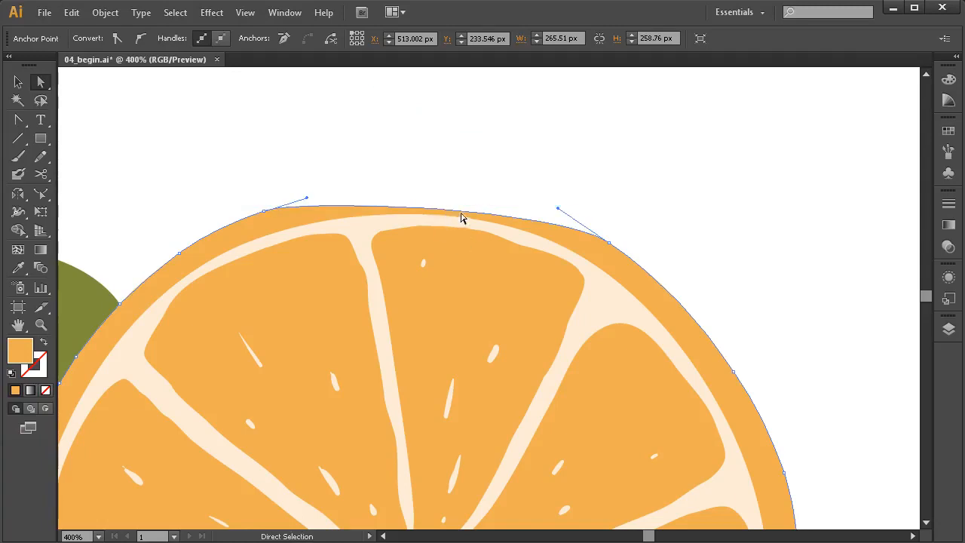
{"action": "left_click_drag", "start_coordinate": [456, 285], "coordinate": [476, 250]}
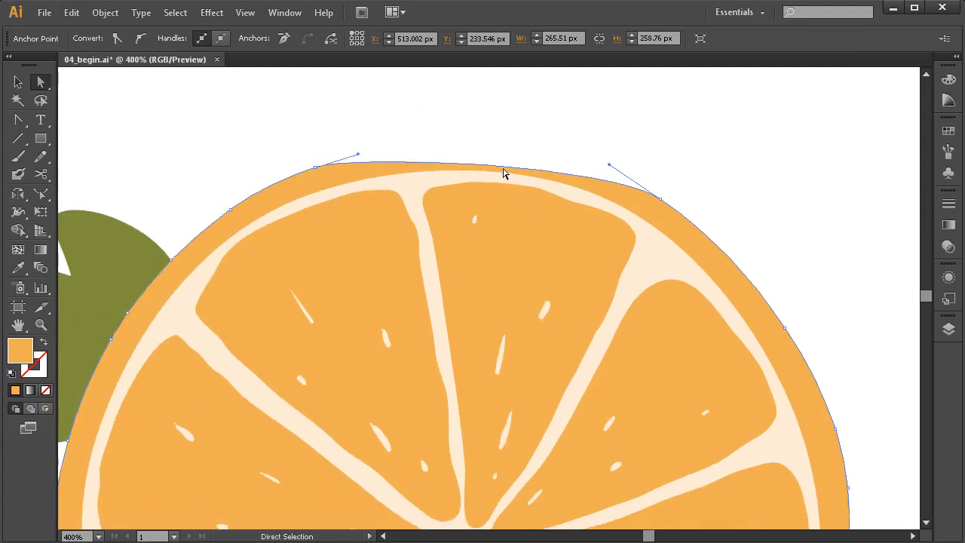
{"action": "left_click_drag", "start_coordinate": [502, 172], "coordinate": [496, 261]}
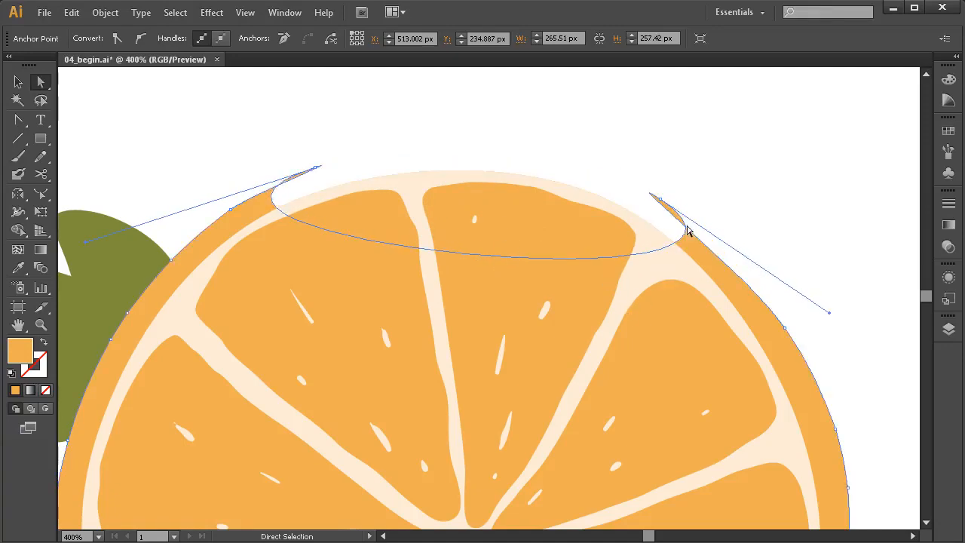
{"action": "left_click", "coordinate": [731, 195]}
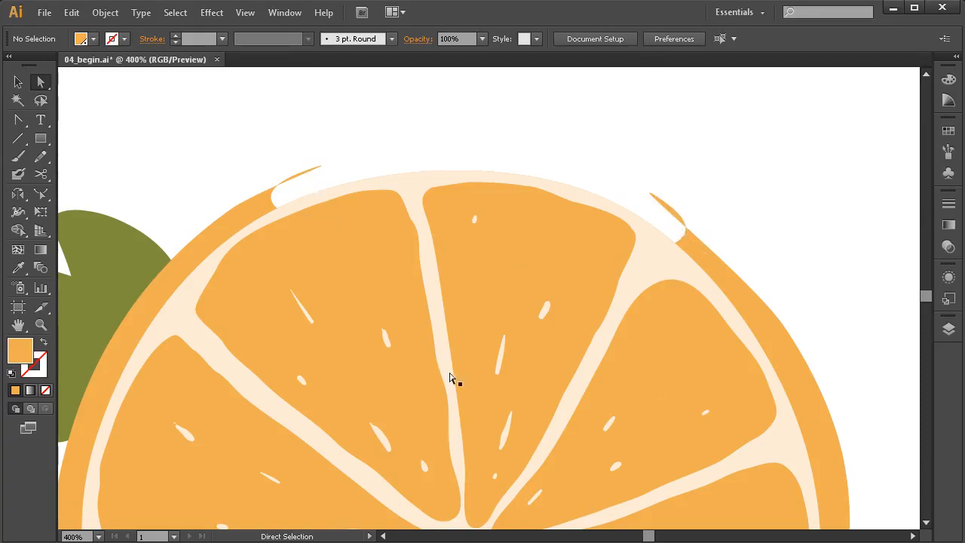
{"action": "key", "text": "ctrl+z"}
{"action": "key", "text": "ctrl+z"}
Select the whole upper-right flesh wedge of the orange with the Selection tool to show its bounding box.
{"action": "key", "text": "space"}
{"action": "left_click_drag", "start_coordinate": [532, 257], "coordinate": [529, 303]}
{"action": "left_click", "coordinate": [690, 219]}
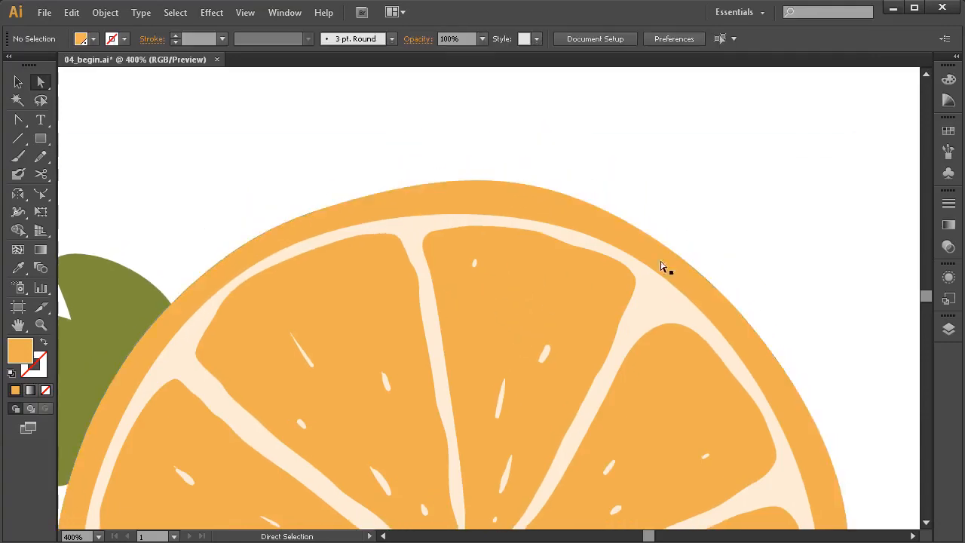
{"action": "left_click", "coordinate": [561, 387], "text": "ctrl+alt"}
{"action": "left_click", "coordinate": [558, 389], "text": "ctrl+alt"}
{"action": "left_click", "coordinate": [558, 389], "text": "ctrl+alt"}
{"action": "left_click_drag", "start_coordinate": [500, 345], "coordinate": [592, 406]}
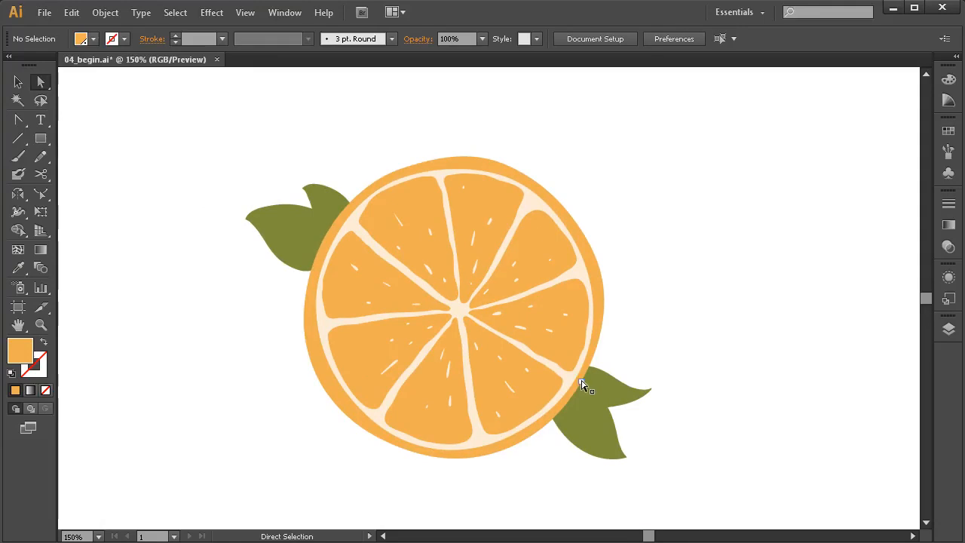
{"action": "left_click_drag", "start_coordinate": [555, 373], "coordinate": [556, 375]}
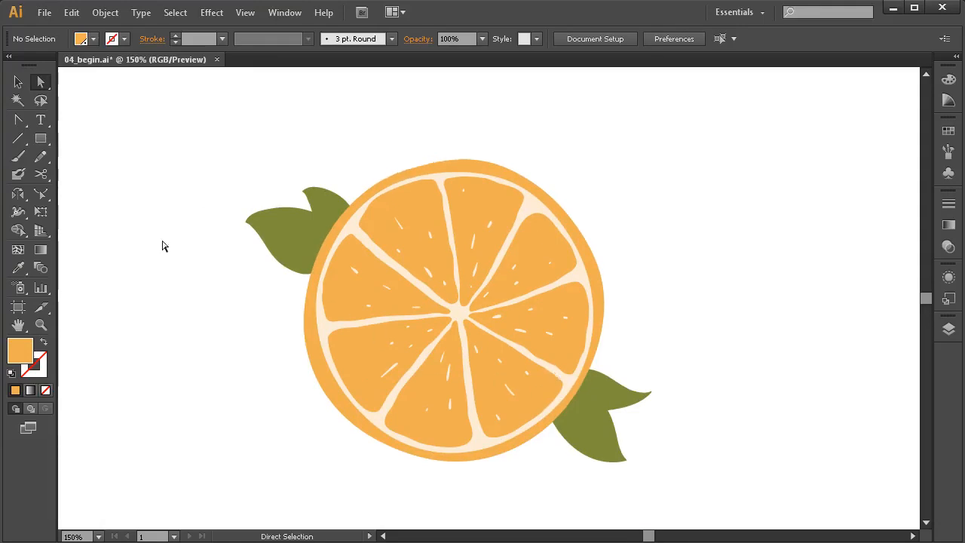
{"action": "left_click", "coordinate": [18, 82]}
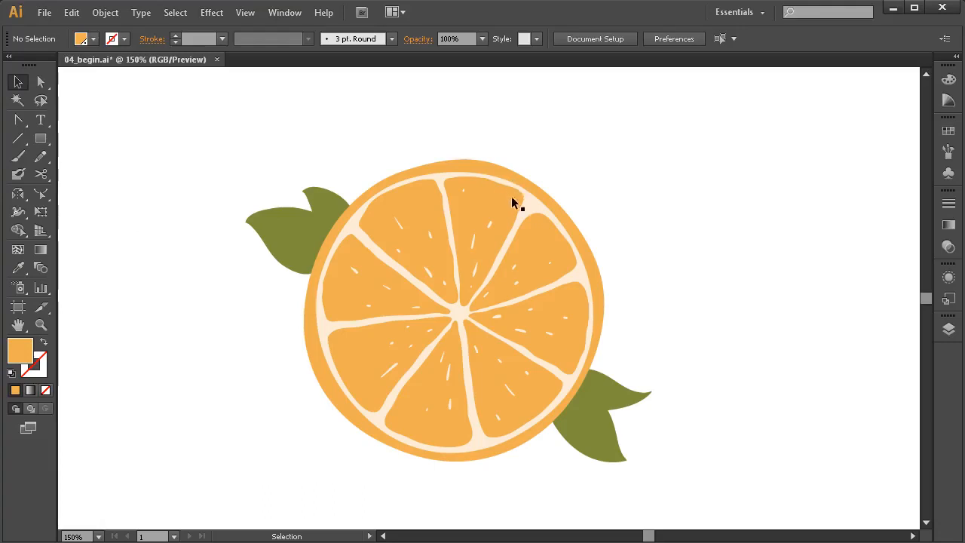
{"action": "left_click", "coordinate": [540, 244]}
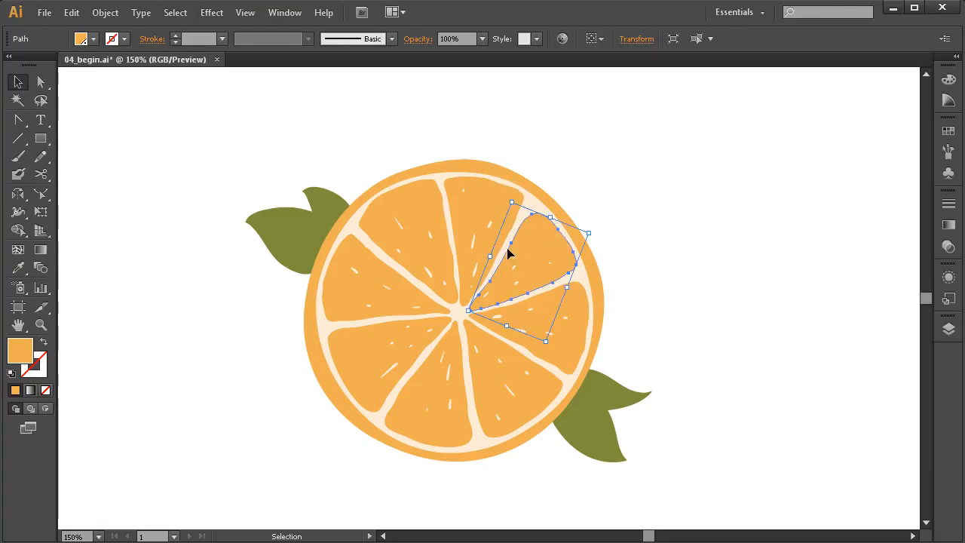
{"action": "left_click_drag", "start_coordinate": [508, 336], "coordinate": [490, 336]}
{"action": "left_click_drag", "start_coordinate": [689, 136], "coordinate": [281, 412]}
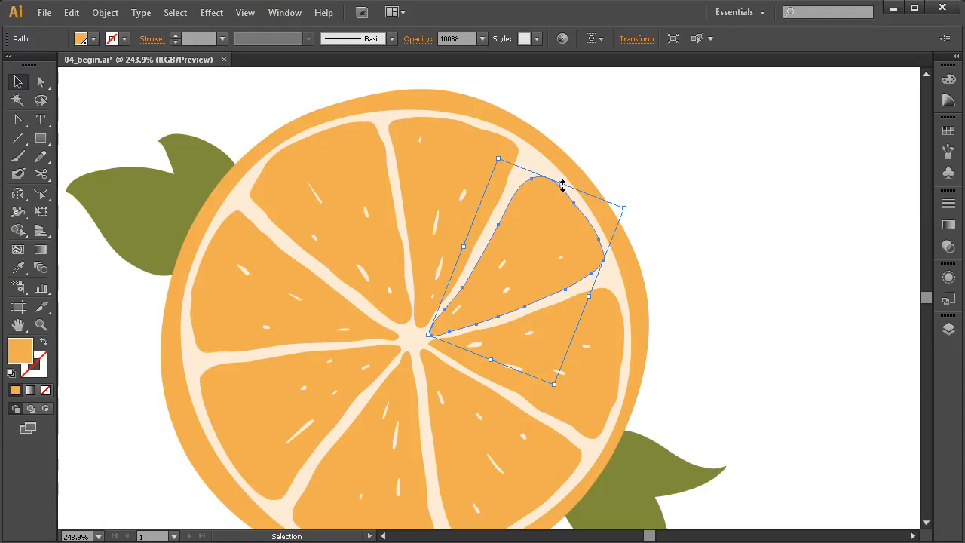
Try squashing the selected wedge inward from the middle of its outer bounding-box edge, and undo the scaling.
{"action": "left_click_drag", "start_coordinate": [563, 184], "coordinate": [531, 261]}
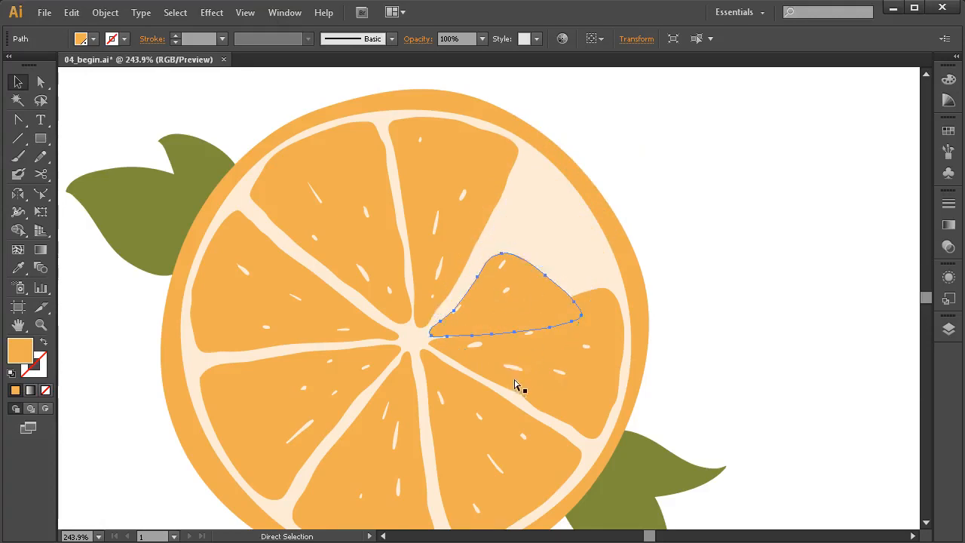
{"action": "key", "text": "ctrl+z"}
{"action": "key", "text": "space"}
{"action": "left_click_drag", "start_coordinate": [548, 274], "coordinate": [481, 291]}
{"action": "left_click_drag", "start_coordinate": [558, 221], "coordinate": [602, 210]}
{"action": "key", "text": "a"}
{"action": "key", "text": "v"}
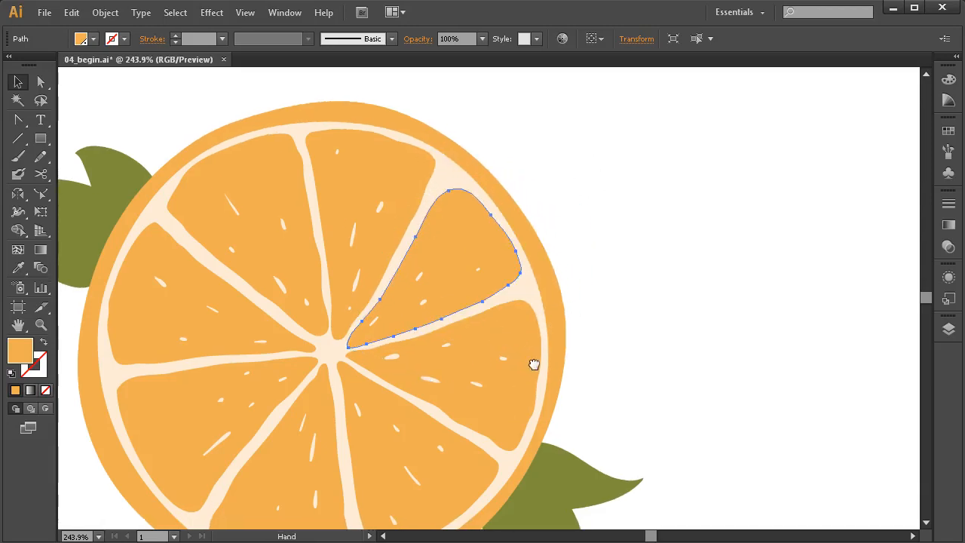
Try enlarging the wedge outward from its outer bounding-box corner with proportions kept, and undo the scaling.
{"action": "key", "text": "v"}
{"action": "left_click_drag", "start_coordinate": [535, 269], "coordinate": [518, 288]}
{"action": "left_click_drag", "start_coordinate": [525, 240], "coordinate": [655, 156]}
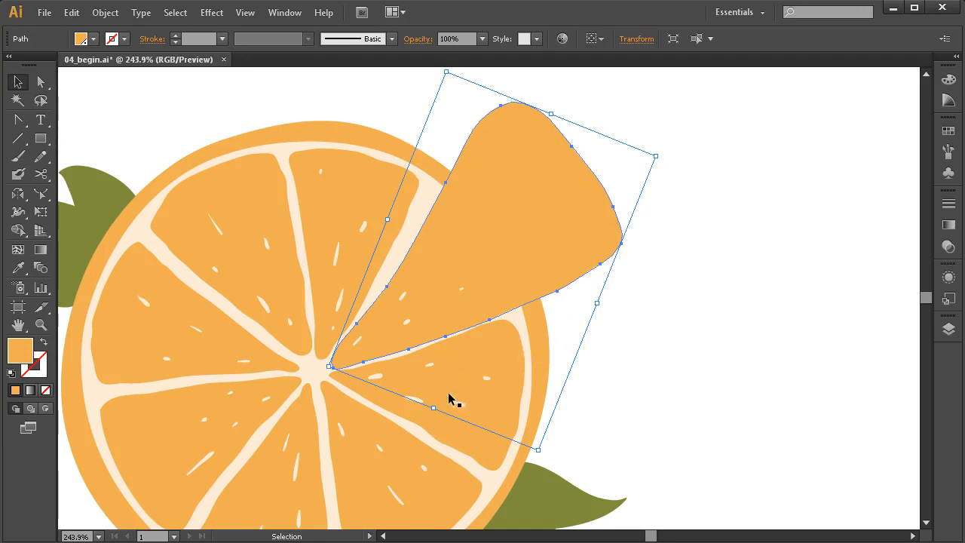
{"action": "key", "text": "ctrl+z"}
{"action": "key", "text": "ctrl+z"}
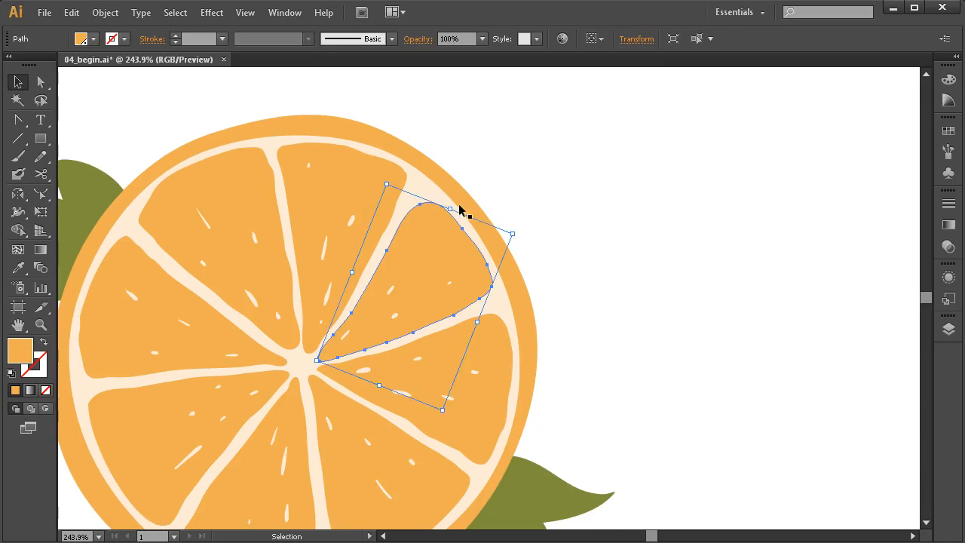
Try scaling the wedge proportionally, first from the middle of its outer edge and again from the outer corner, undoing each change.
{"action": "left_click_drag", "start_coordinate": [450, 209], "coordinate": [478, 138]}
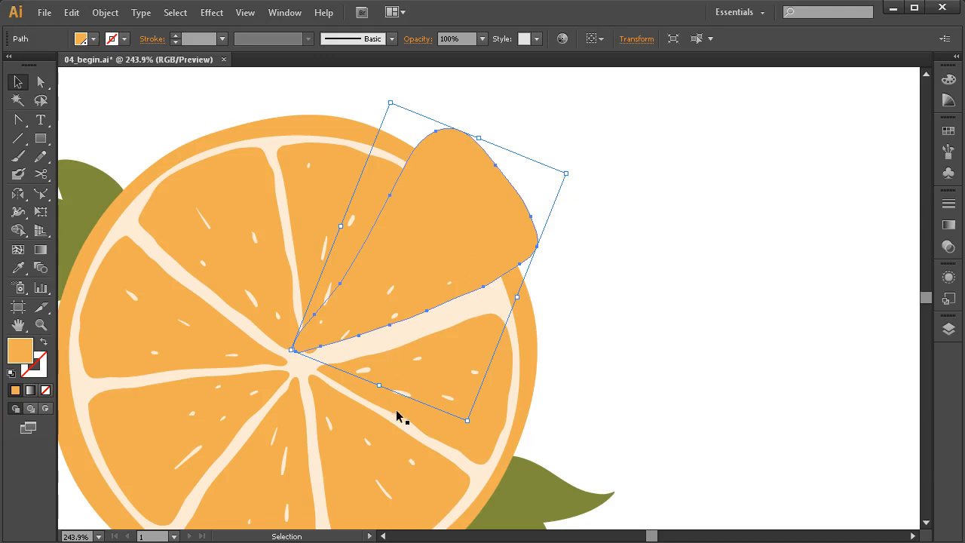
{"action": "key", "text": "ctrl+z"}
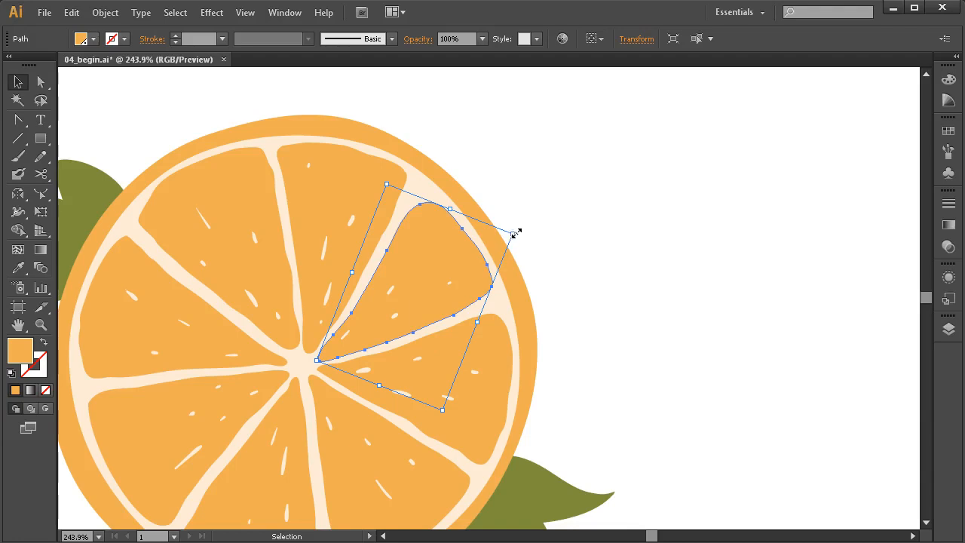
{"action": "left_click_drag", "start_coordinate": [513, 235], "coordinate": [639, 170]}
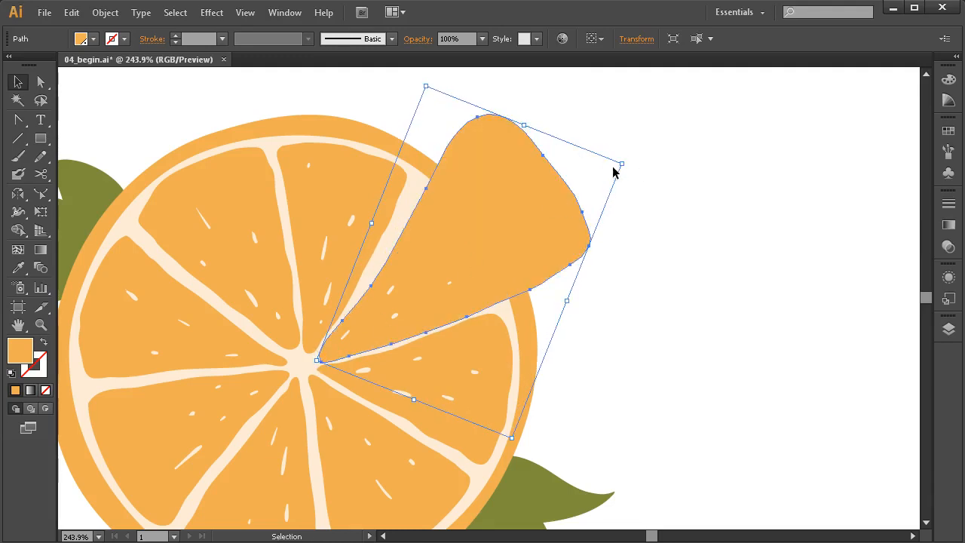
{"action": "key", "text": "ctrl+z"}
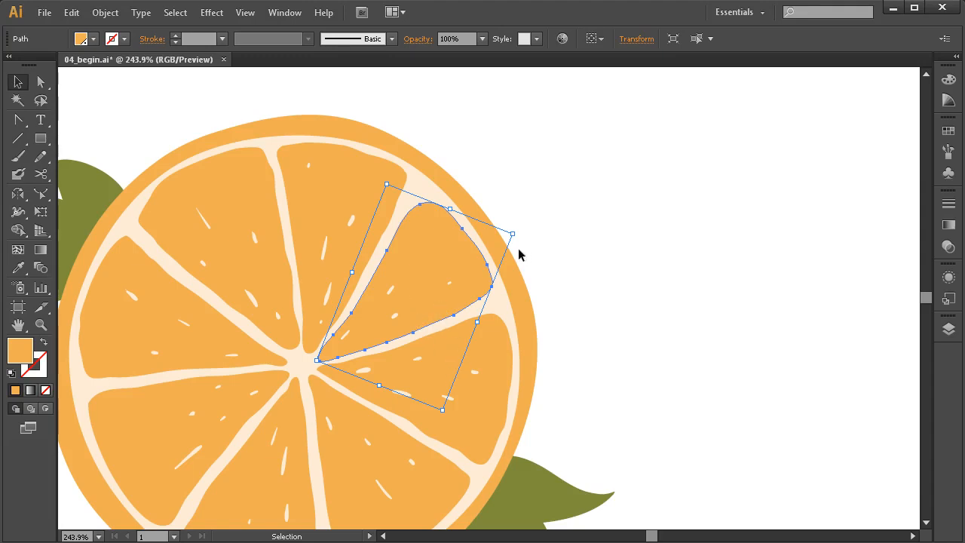
Try scaling the wedge about its centre, once freely and once with proportions kept, undoing each change.
{"action": "left_click_drag", "start_coordinate": [512, 234], "coordinate": [661, 226]}
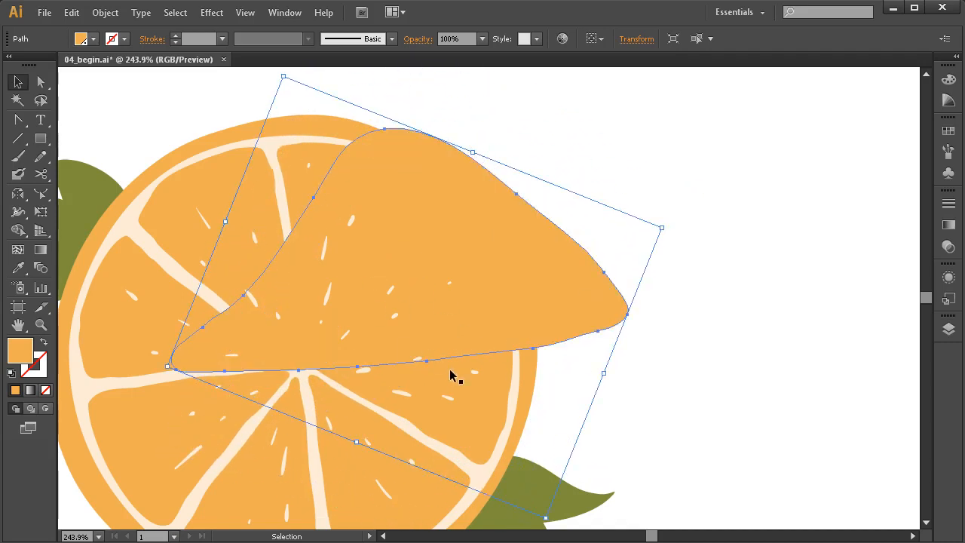
{"action": "key", "text": "ctrl+z"}
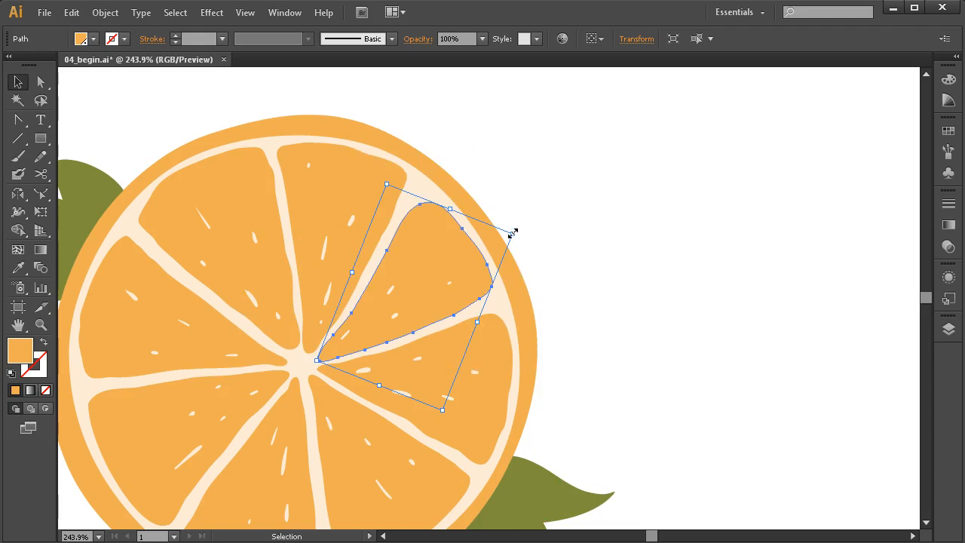
{"action": "left_click_drag", "start_coordinate": [512, 235], "coordinate": [625, 160]}
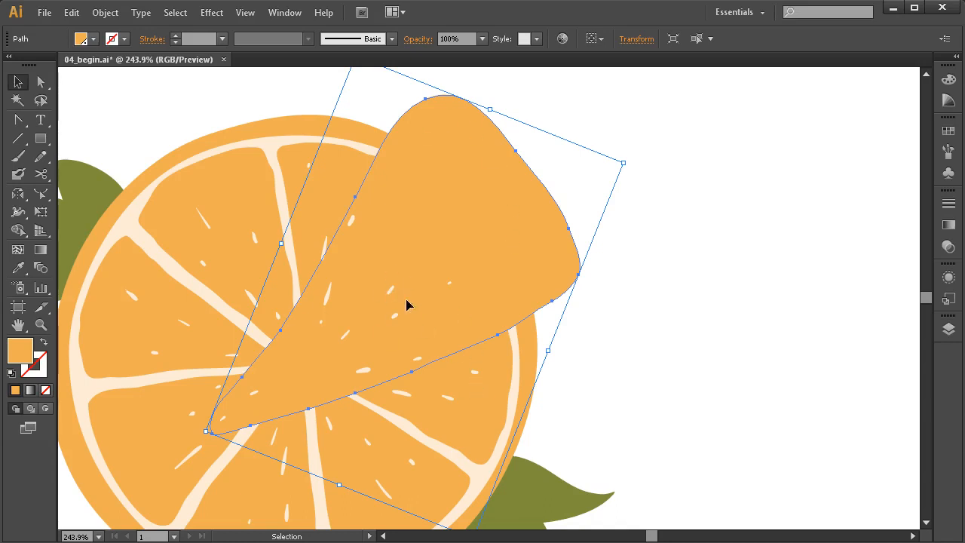
{"action": "key", "text": "ctrl+z"}
Look through the dedicated transform tools: Rotate, Reflect, Scale, Shear and Reshape.
{"action": "left_click_drag", "start_coordinate": [422, 345], "coordinate": [503, 344]}
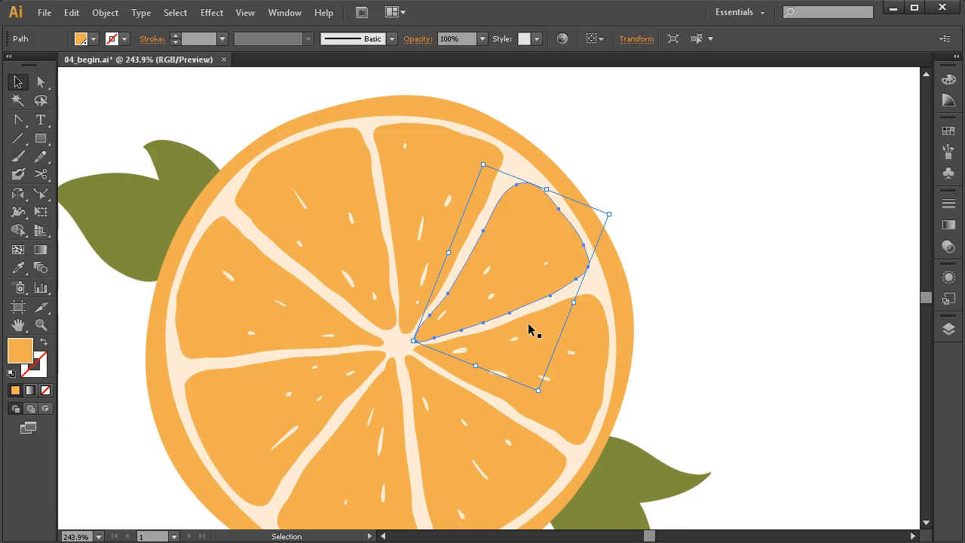
{"action": "left_click", "coordinate": [20, 199]}
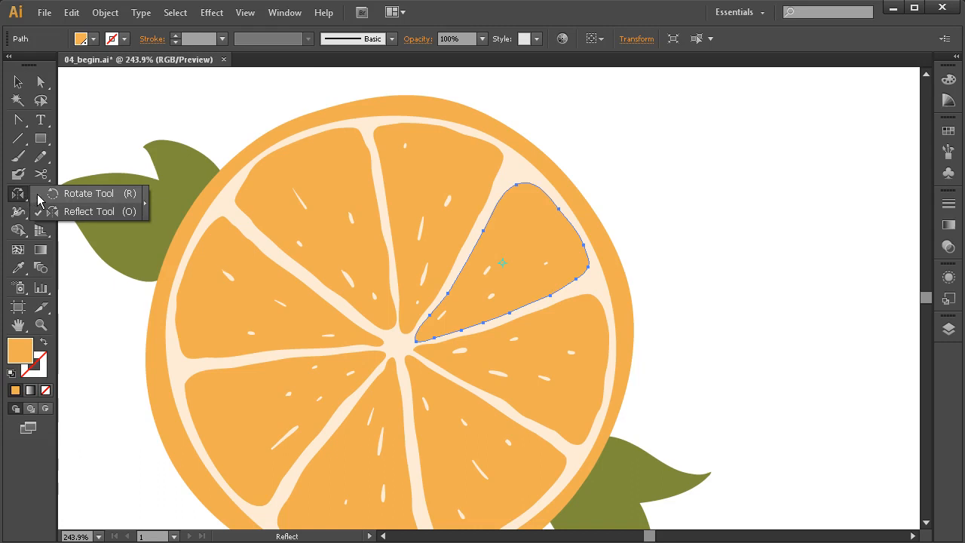
{"action": "left_click", "coordinate": [121, 214]}
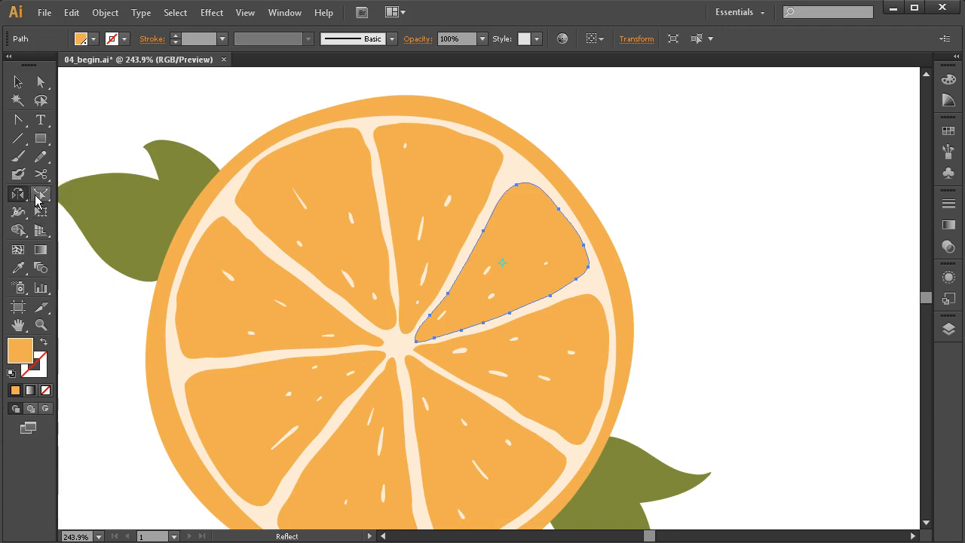
{"action": "left_click", "coordinate": [44, 196]}
{"action": "left_click", "coordinate": [44, 198]}
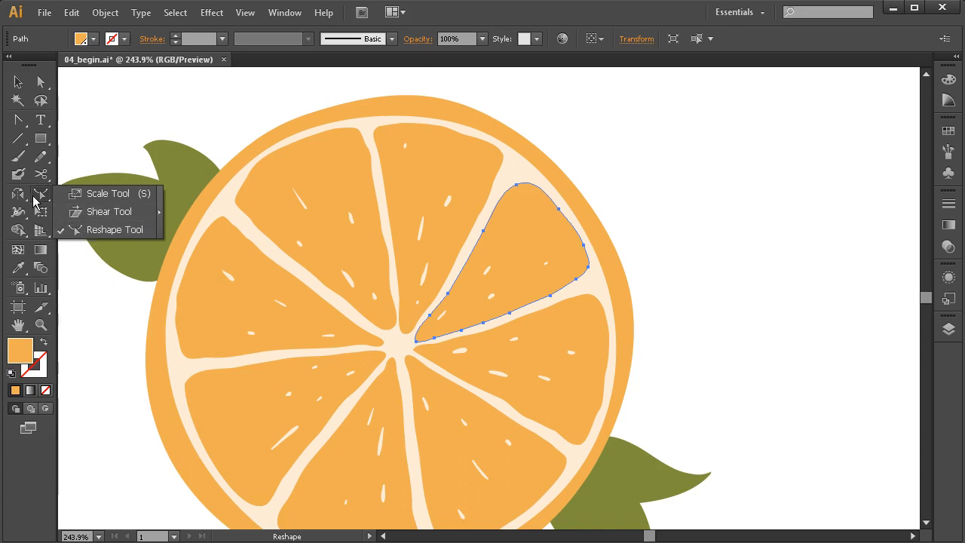
{"action": "left_click", "coordinate": [20, 197]}
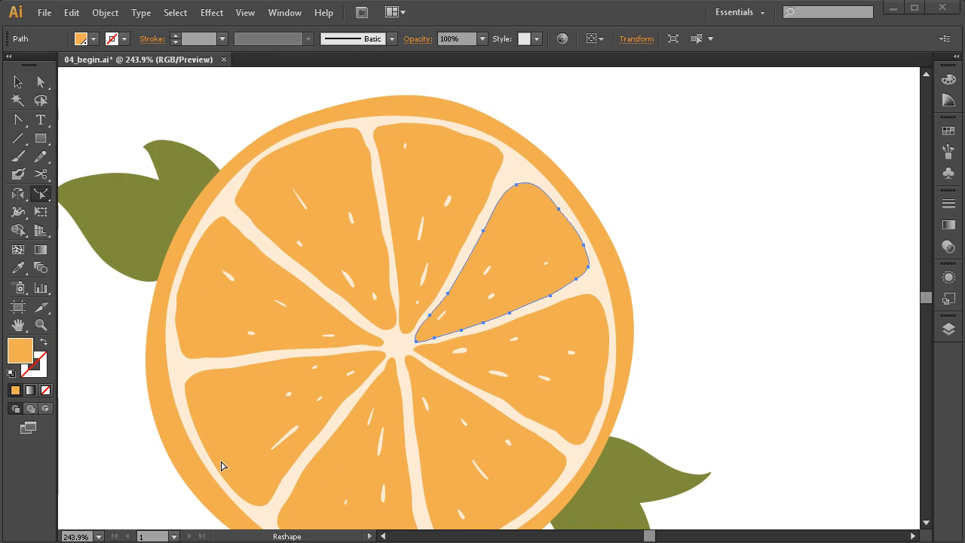
Try rotating the wedge by its bounding box with the Selection tool, freely and in constrained increments, and undo the rotation.
{"action": "left_click", "coordinate": [18, 82]}
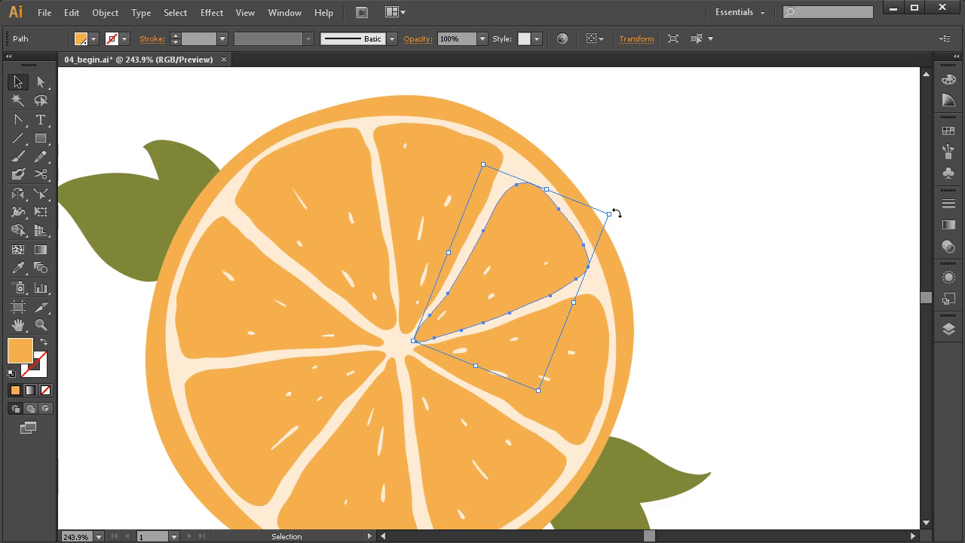
{"action": "left_click_drag", "start_coordinate": [615, 213], "coordinate": [538, 398]}
{"action": "left_click_drag", "start_coordinate": [616, 213], "coordinate": [632, 262]}
{"action": "left_click_drag", "start_coordinate": [618, 311], "coordinate": [589, 351]}
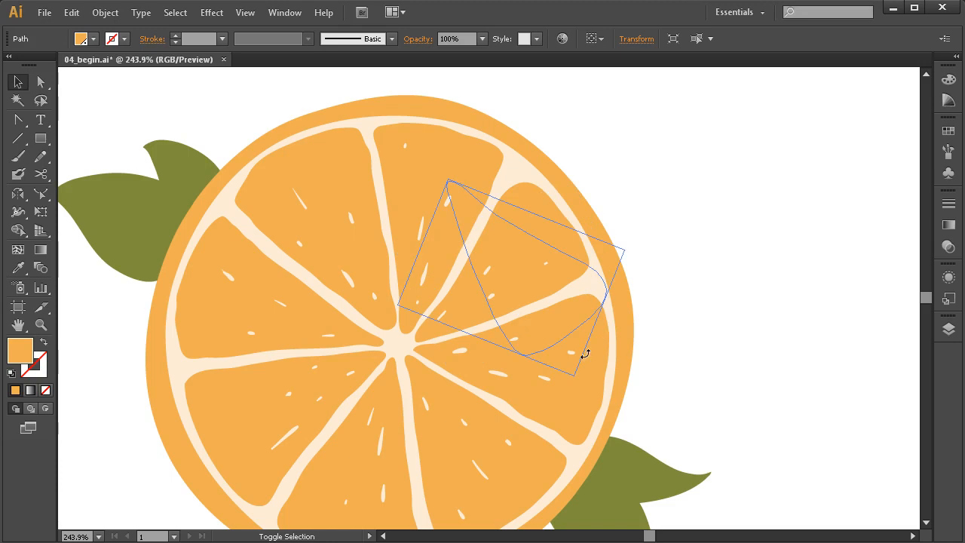
{"action": "left_click_drag", "start_coordinate": [542, 370], "coordinate": [458, 231]}
{"action": "key", "text": "ctrl+z"}
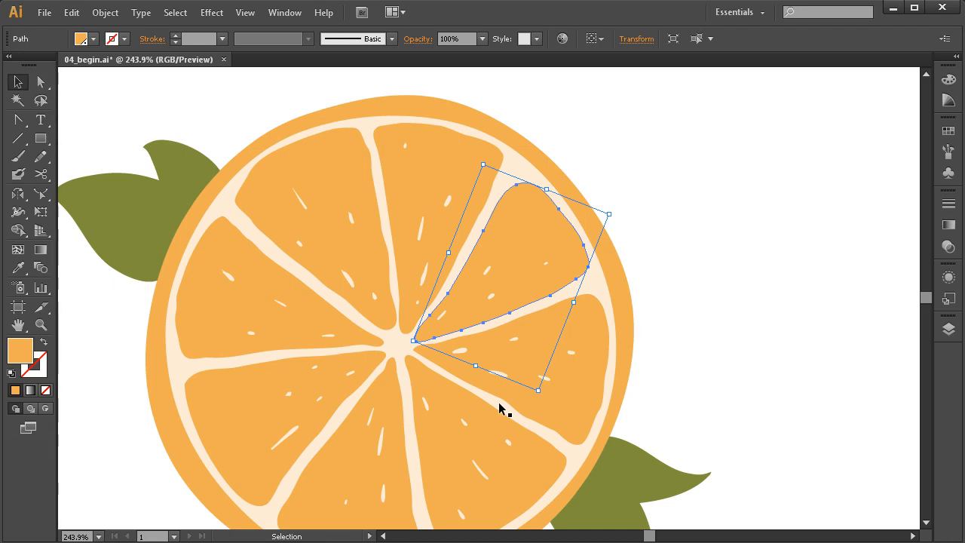
Deselect the wedge and zoom out to 200% to show the whole orange.
{"action": "left_click", "coordinate": [662, 251]}
{"action": "left_click_drag", "start_coordinate": [457, 332], "coordinate": [526, 344]}
{"action": "mouse_move", "coordinate": [494, 373]}
{"action": "left_mouse_down"}
{"action": "mouse_move", "coordinate": [491, 349]}
{"action": "mouse_move", "coordinate": [491, 363]}
{"action": "left_mouse_up"}
{"action": "key", "text": "ctrl+minus"}
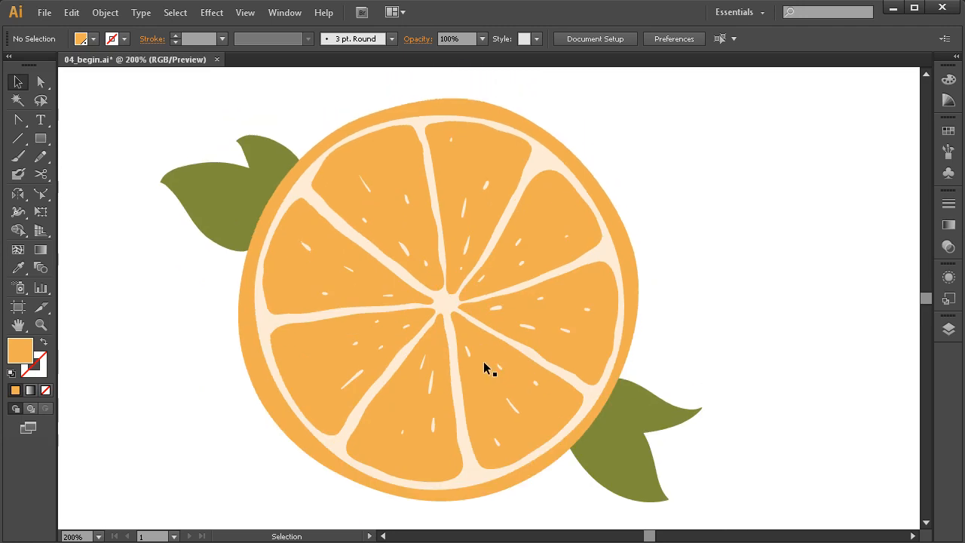